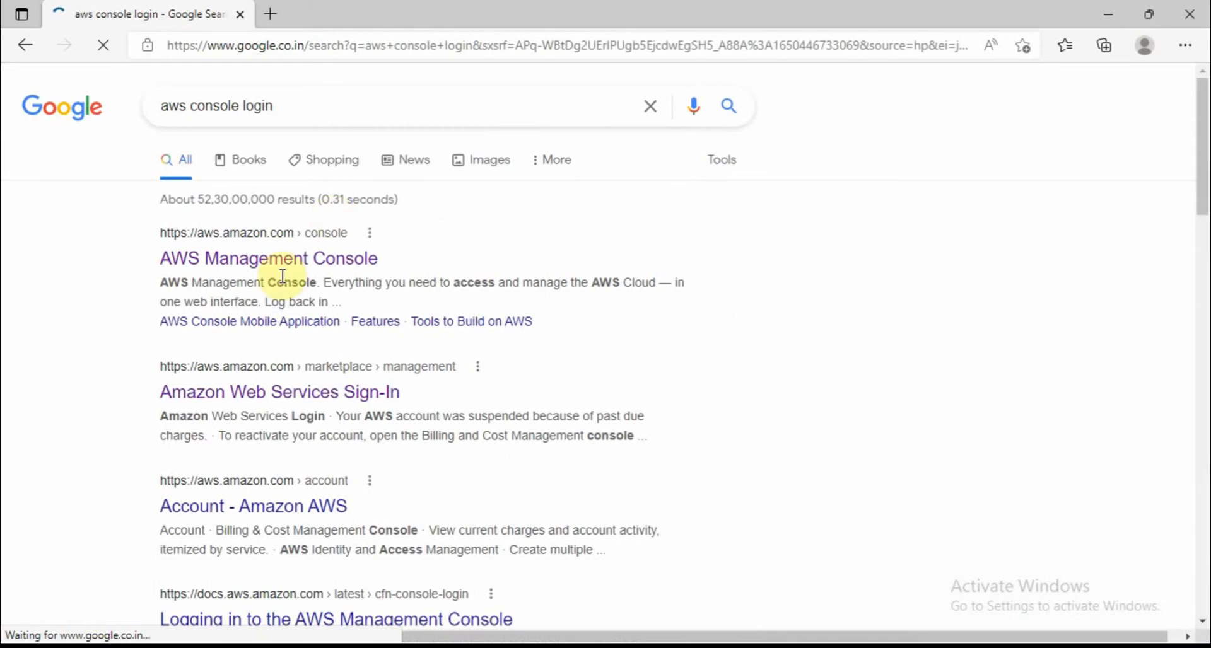
Open the AWS Management Console search result in a new browser tab and switch to it
{"action": "right_click", "coordinate": [288, 259]}
{"action": "left_click", "coordinate": [321, 277]}
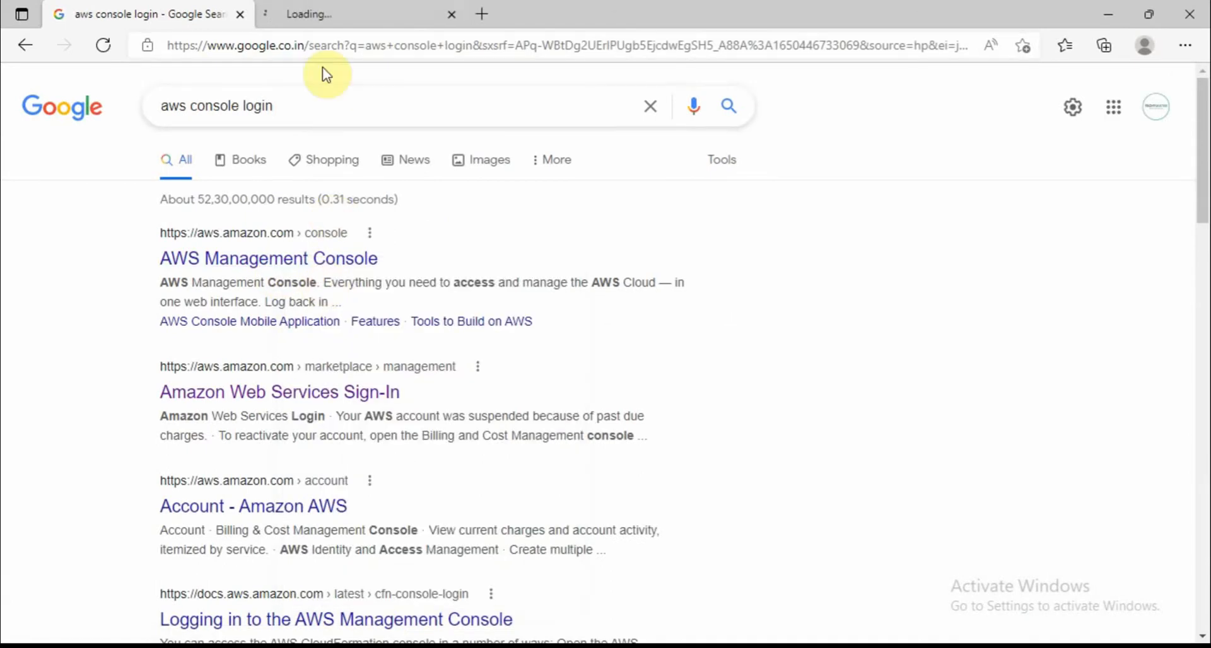
{"action": "left_click", "coordinate": [317, 18]}
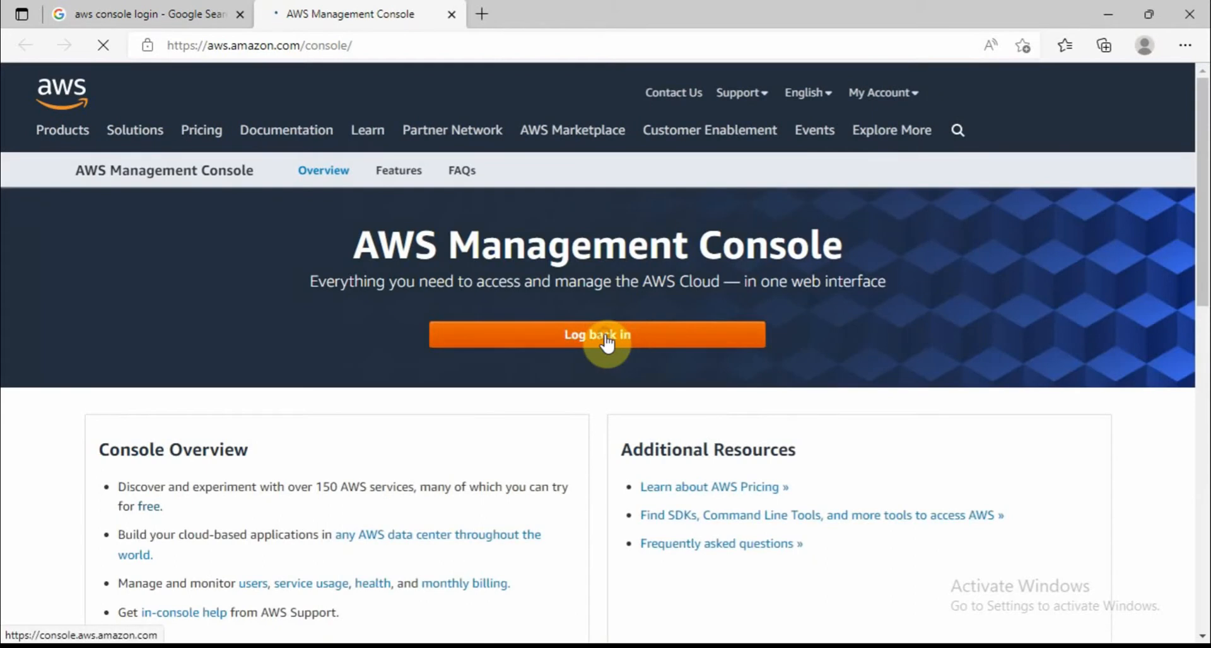
Go to the console sign-in page and continue with the saved root user email
{"action": "left_click", "coordinate": [607, 343]}
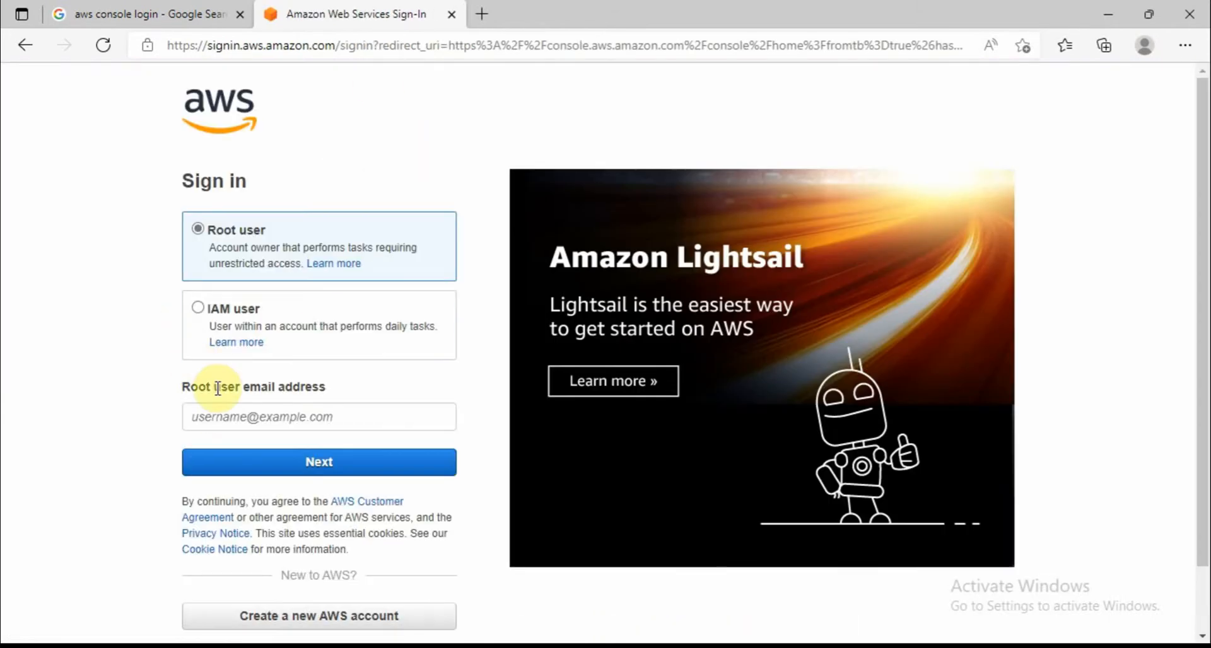
{"action": "left_click", "coordinate": [256, 417]}
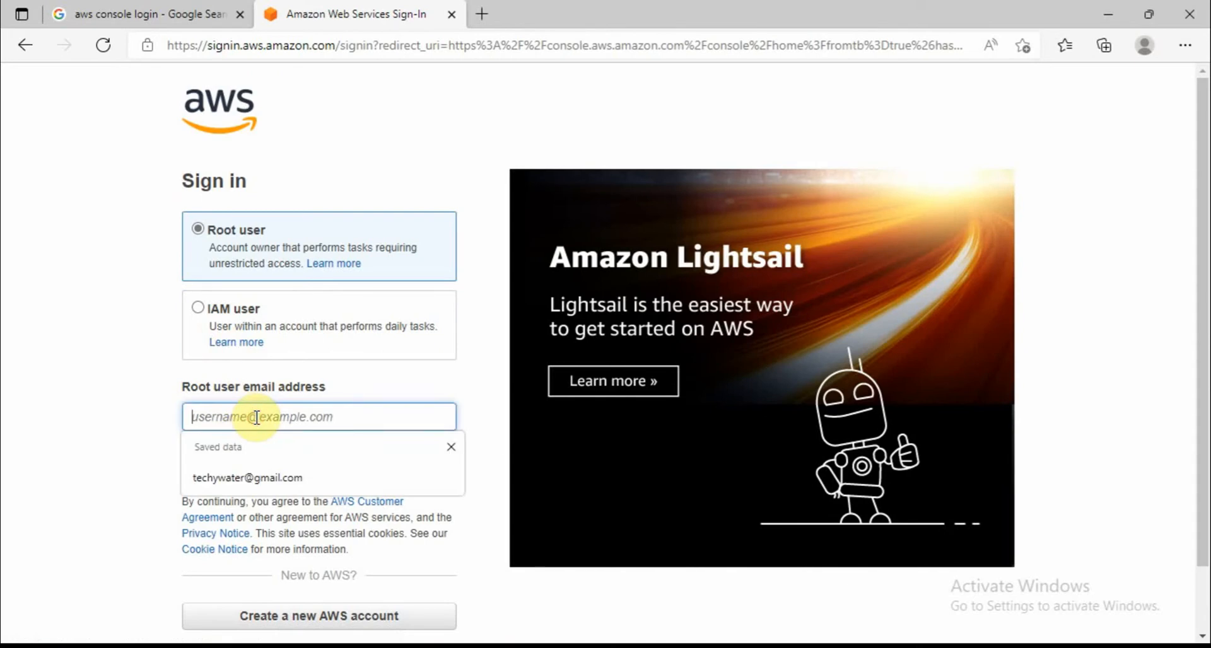
{"action": "left_click", "coordinate": [259, 483]}
{"action": "left_click", "coordinate": [307, 457]}
Enter the security check characters, then sign in with the account password
{"action": "left_click", "coordinate": [224, 379]}
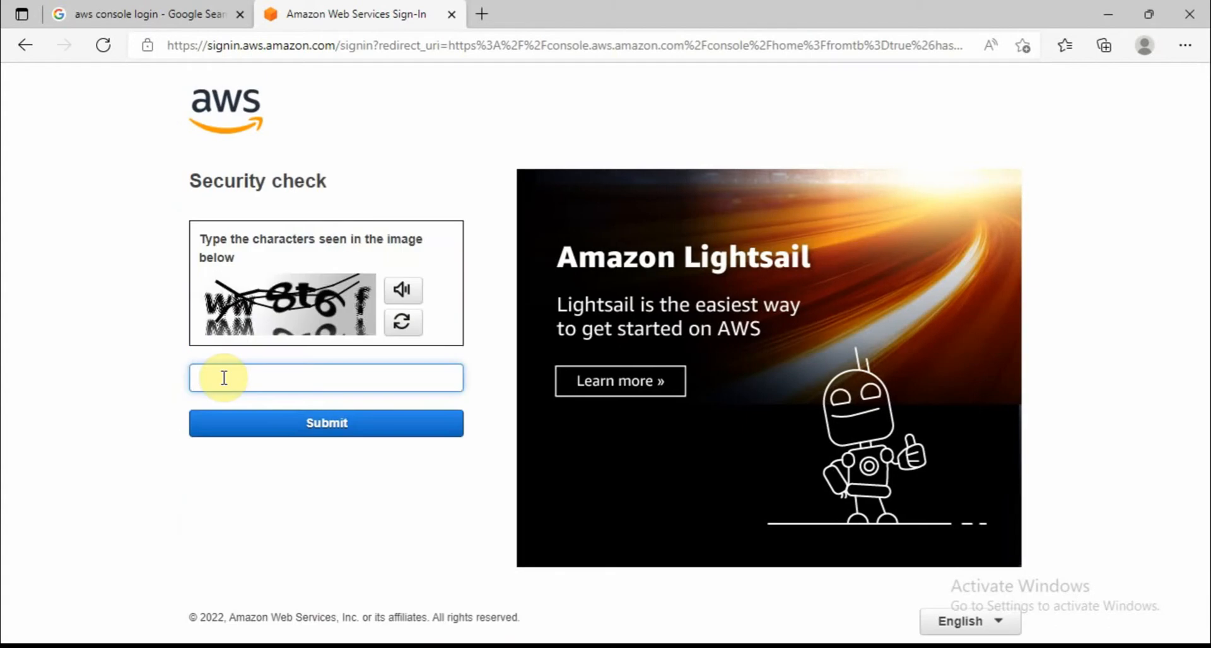
{"action": "type", "text": "ww8t6f"}
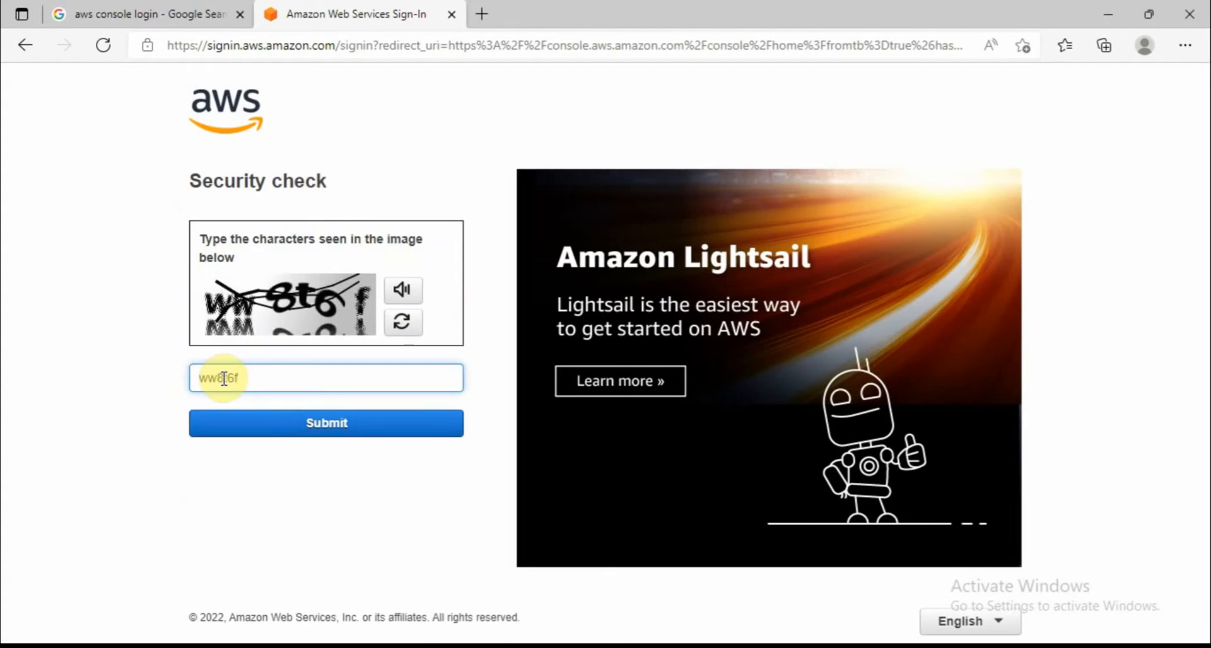
{"action": "left_click", "coordinate": [278, 423]}
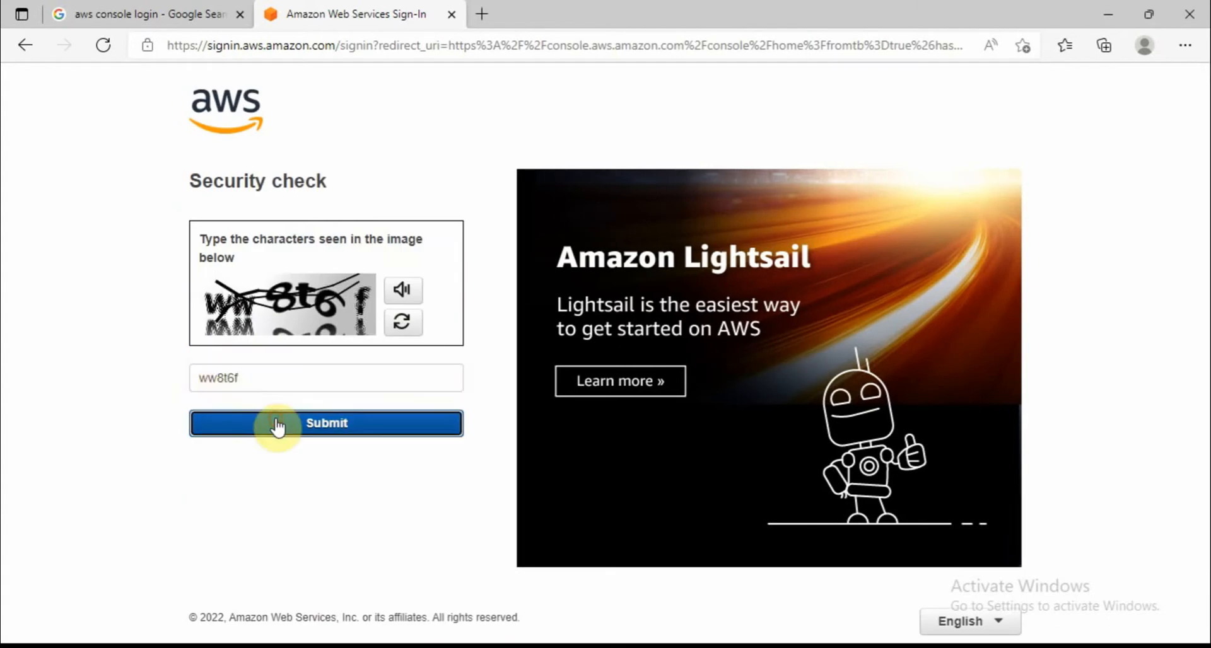
{"action": "key", "text": "Return"}
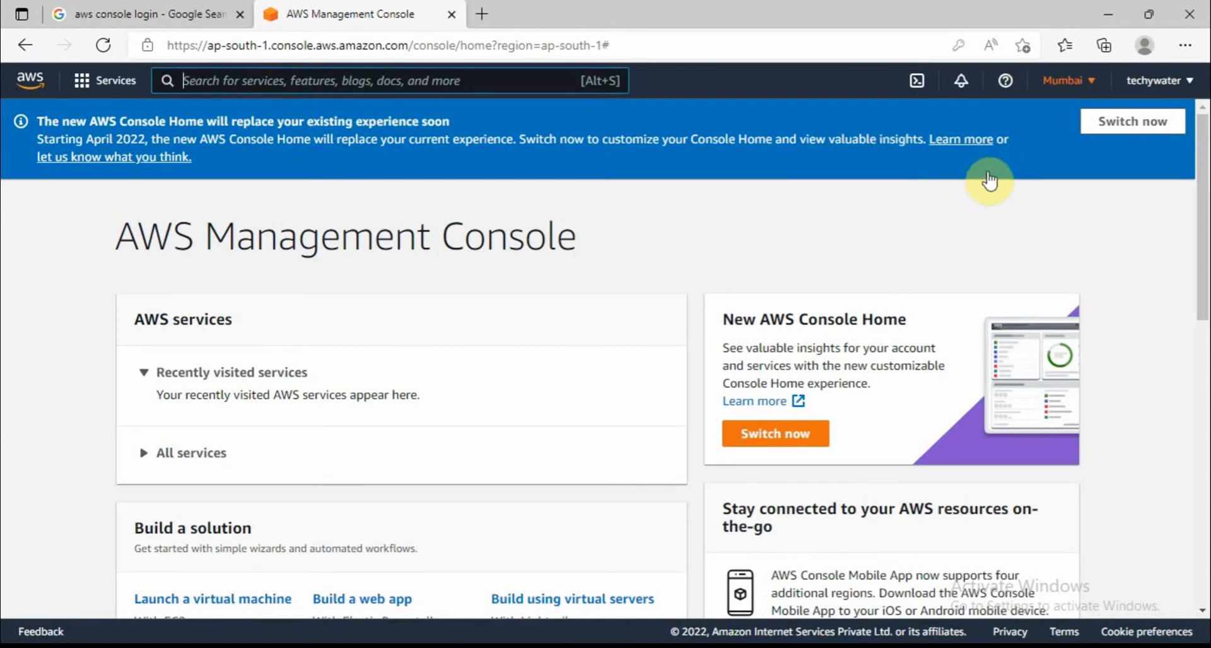
Choose the Asia Pacific (Mumbai) region and open the EC2 service console
{"action": "left_click", "coordinate": [1091, 80]}
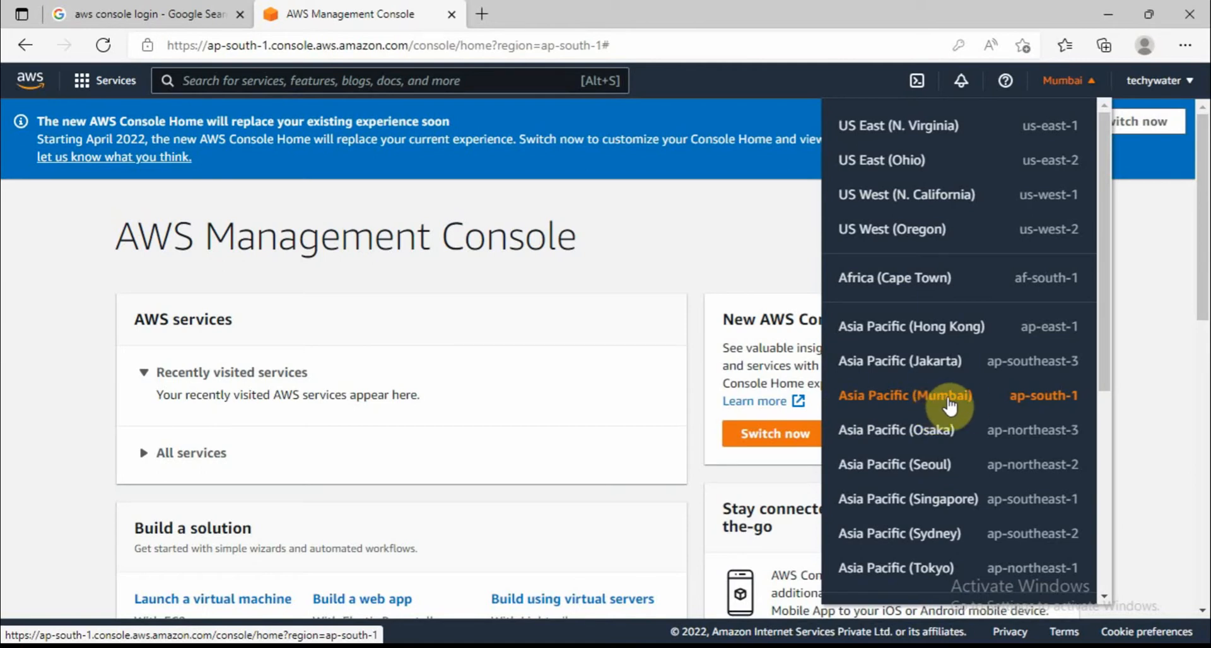
{"action": "left_click", "coordinate": [950, 407]}
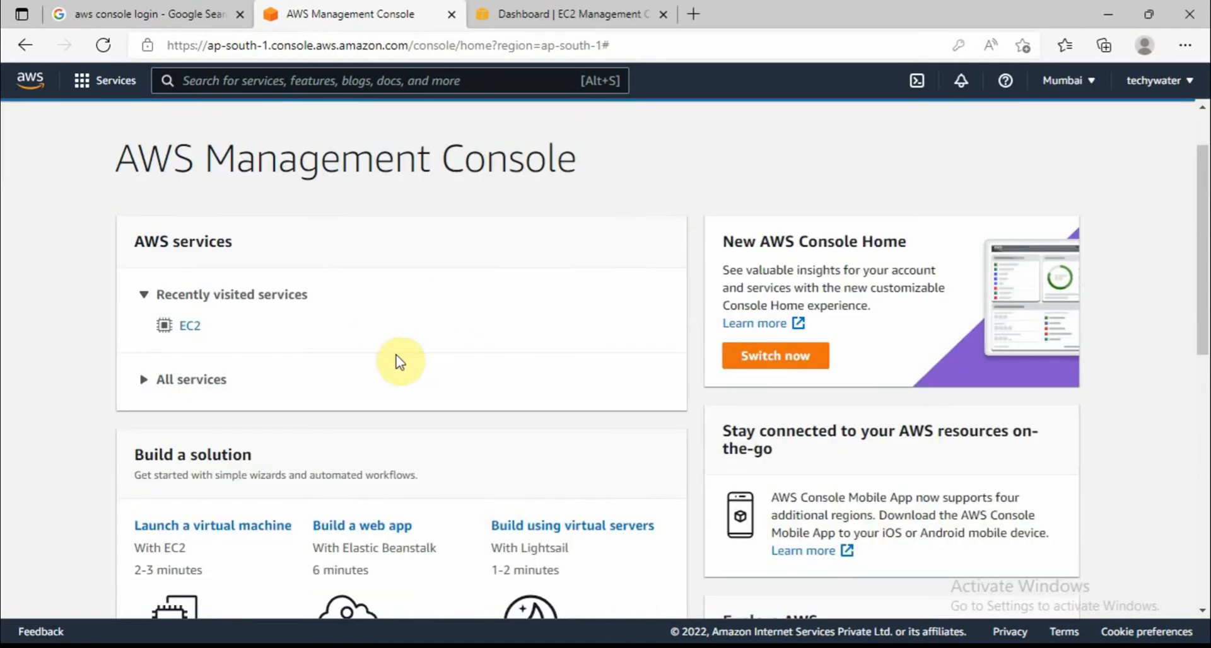
{"action": "scroll", "coordinate": [352, 351], "scroll_direction": "down", "scroll_amount": 2}
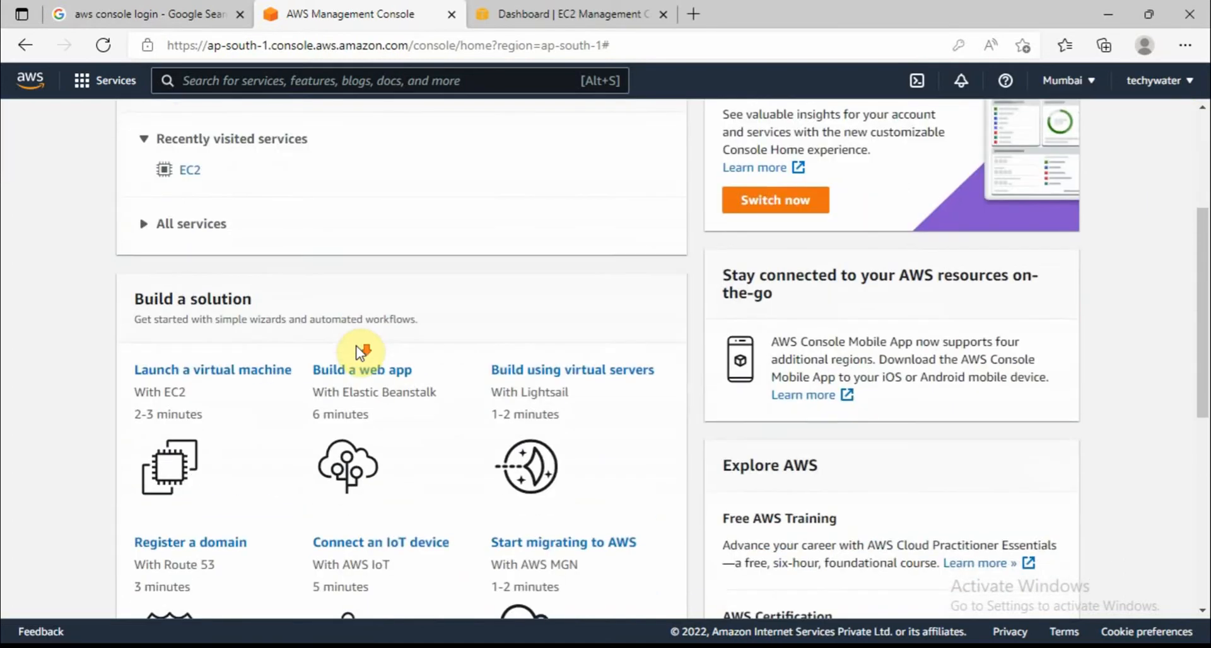
{"action": "left_click", "coordinate": [190, 245]}
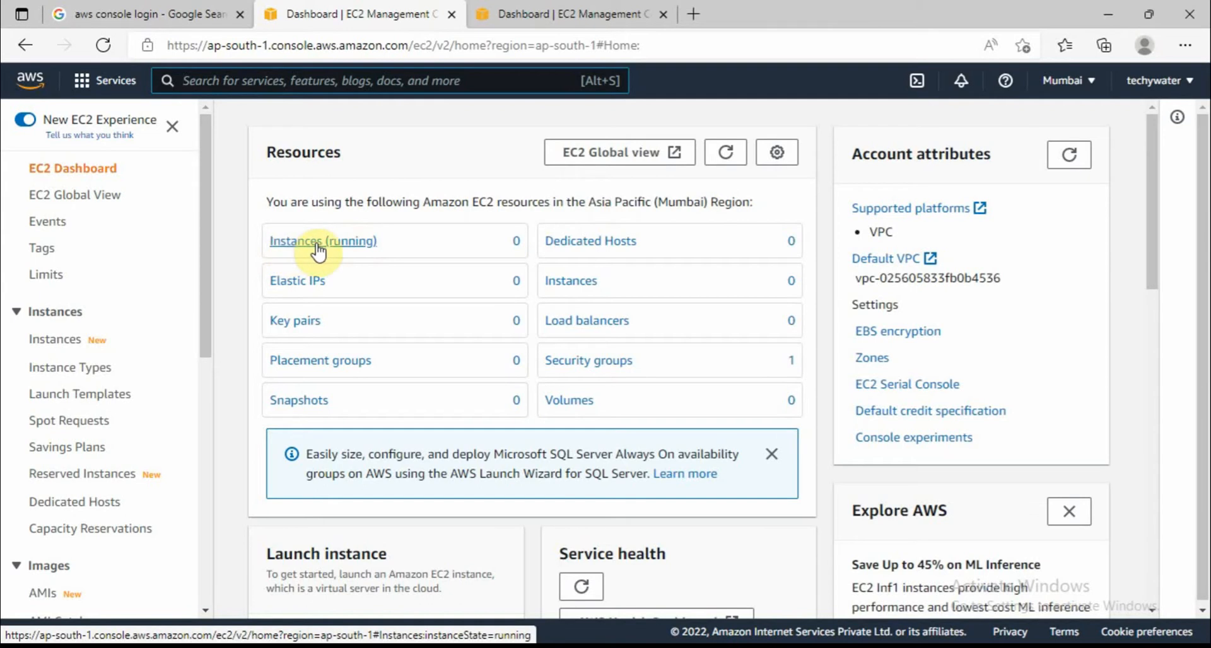
Choose 'Launch instance' from the Launch instance dropdown on the EC2 Dashboard
{"action": "scroll", "coordinate": [400, 379], "scroll_direction": "down", "scroll_amount": 1}
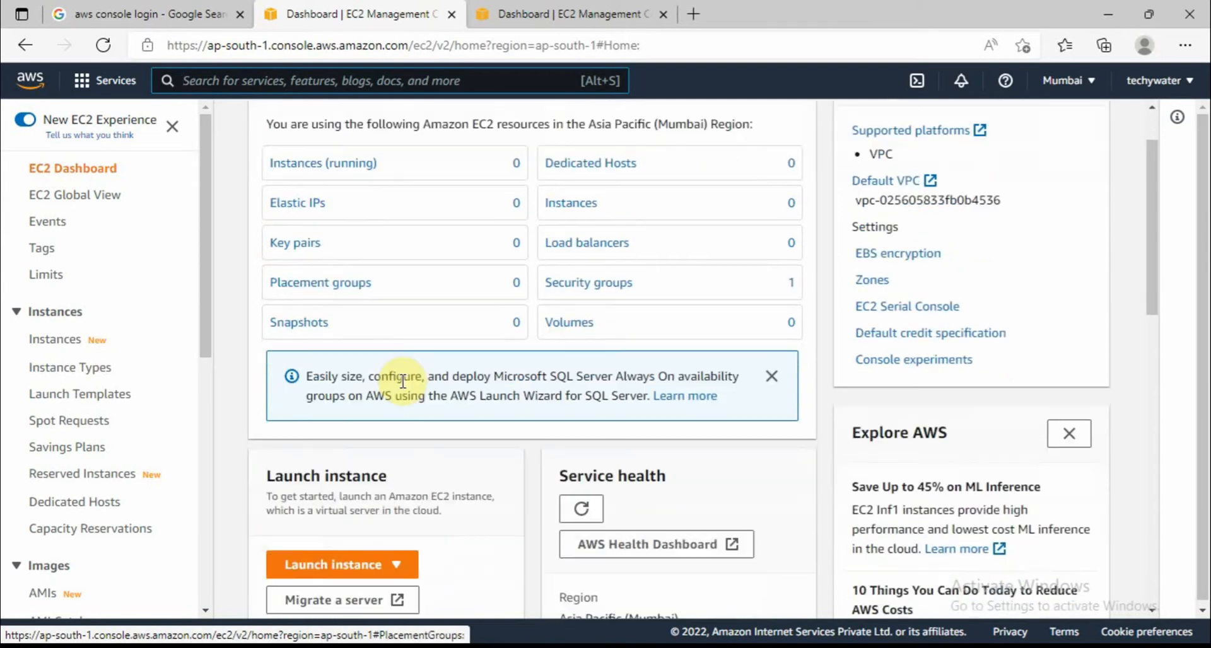
{"action": "scroll", "coordinate": [365, 568], "scroll_direction": "down", "scroll_amount": 1}
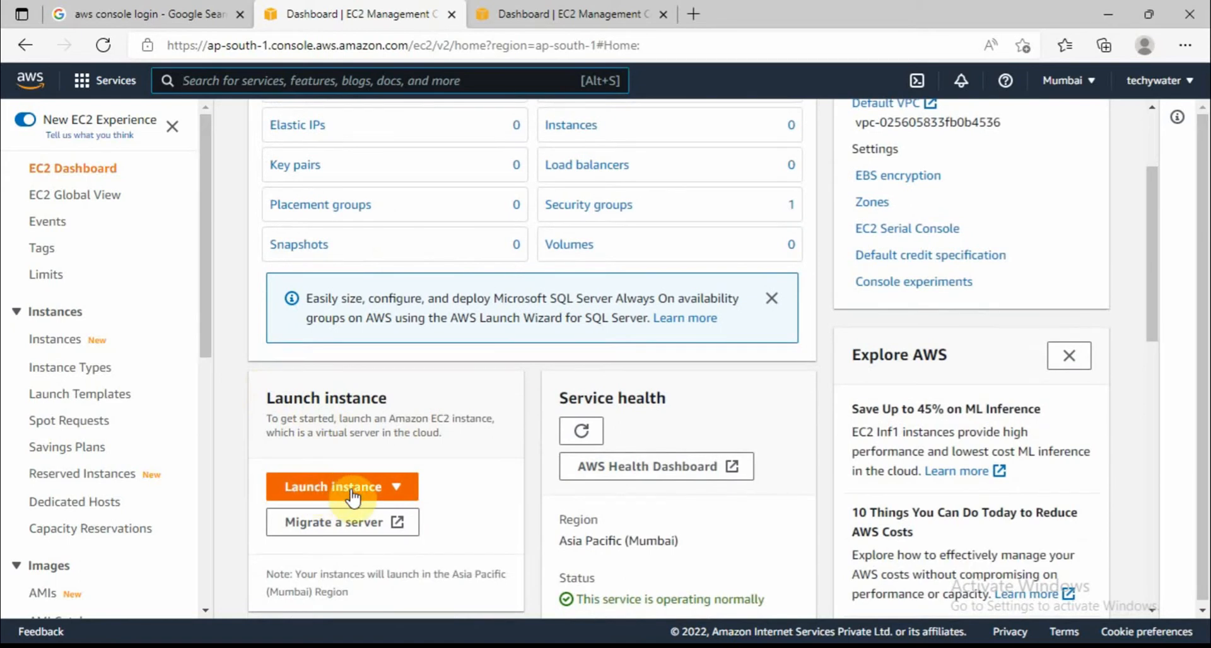
{"action": "left_click", "coordinate": [353, 498]}
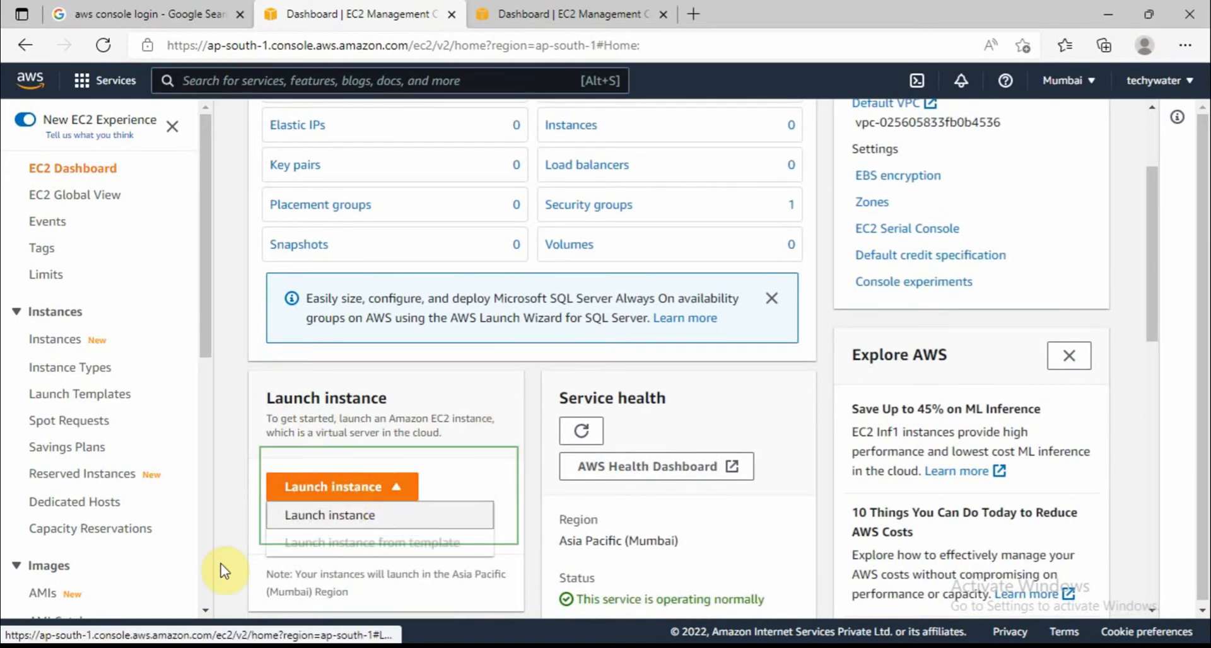
{"action": "left_click", "coordinate": [330, 514]}
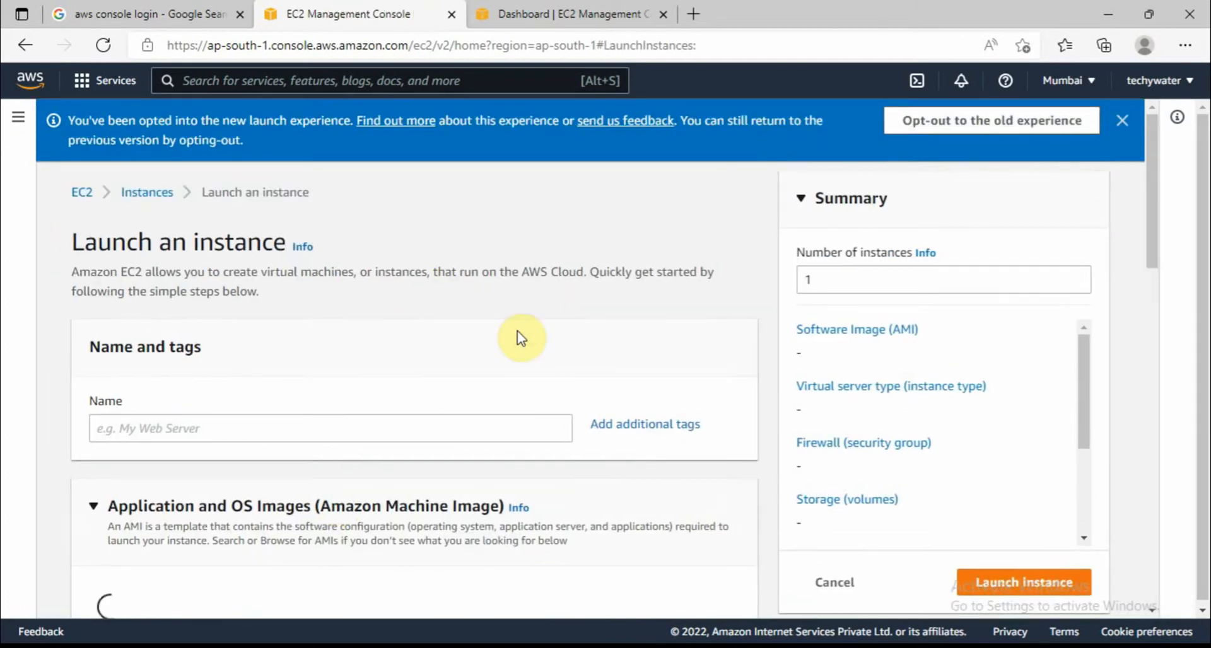
Enter 'Demo Techywater' as the instance name under Name and tags
{"action": "left_click", "coordinate": [234, 347]}
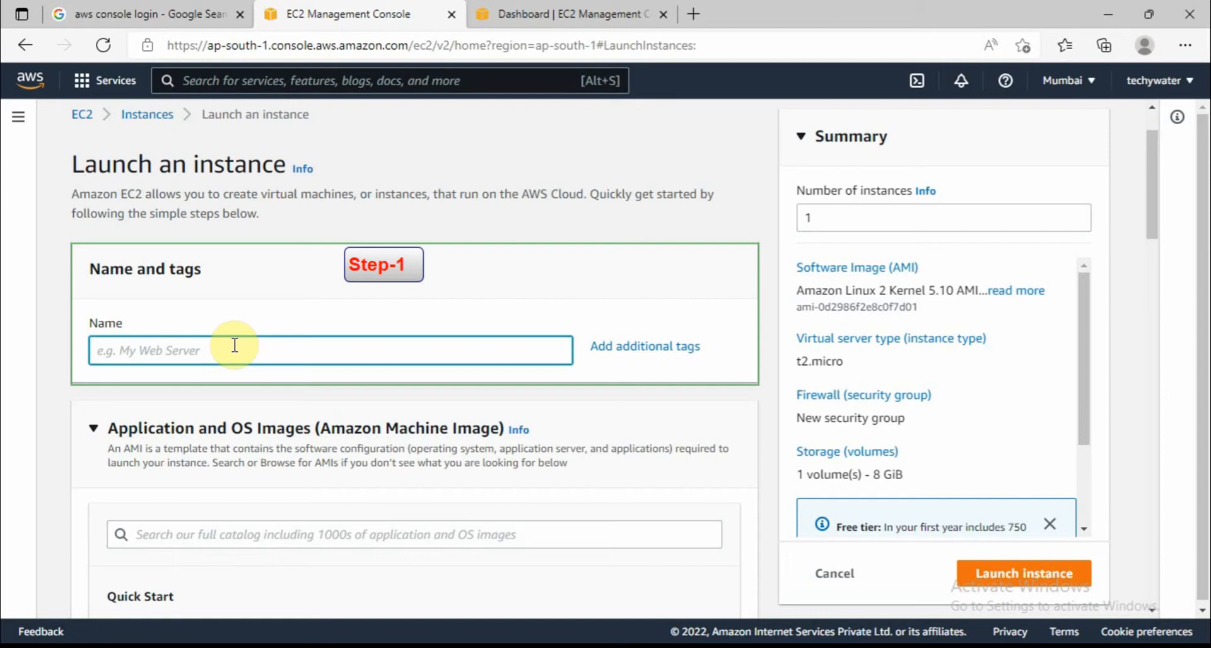
{"action": "type", "text": "Demo Techywater"}
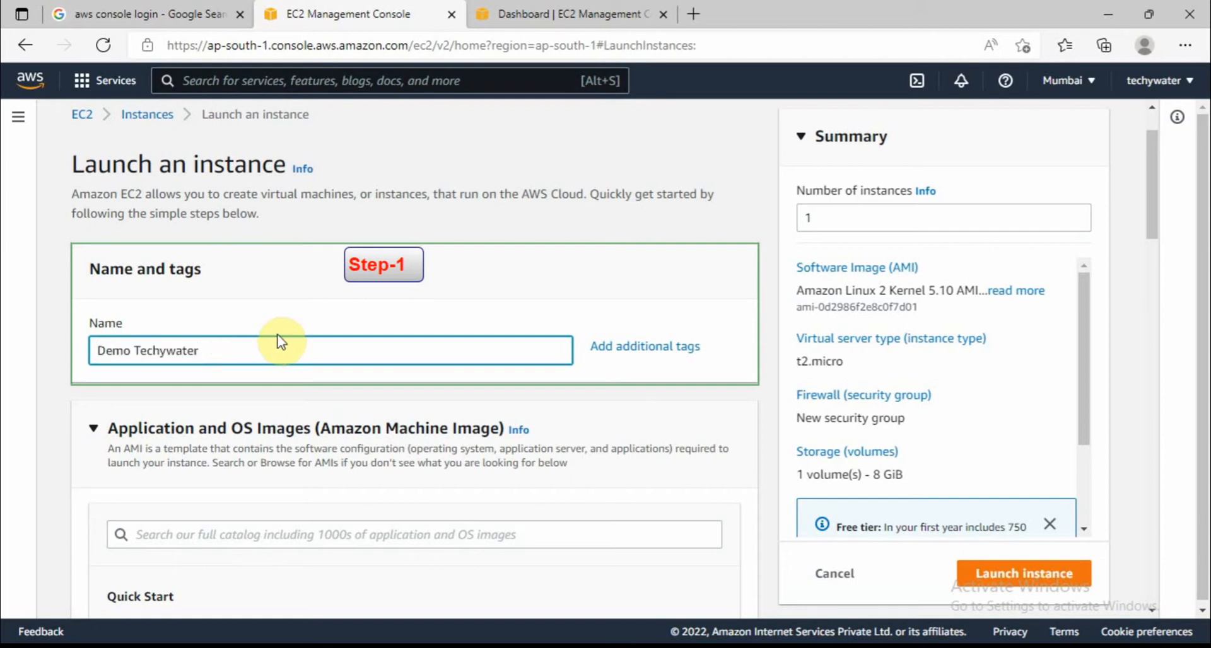
{"action": "scroll", "coordinate": [354, 427], "scroll_direction": "down", "scroll_amount": 4}
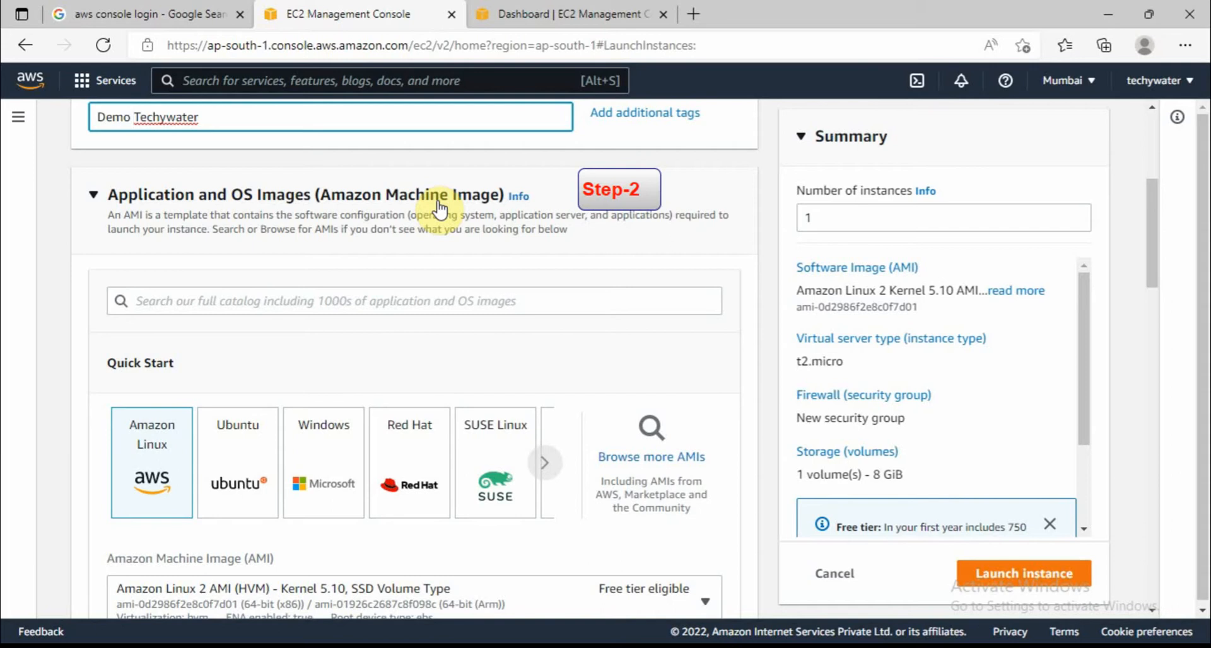
Select the Amazon Linux 2 AMI (HVM) - Kernel 5.10, SSD Volume Type image
{"action": "scroll", "coordinate": [331, 403], "scroll_direction": "down", "scroll_amount": 1}
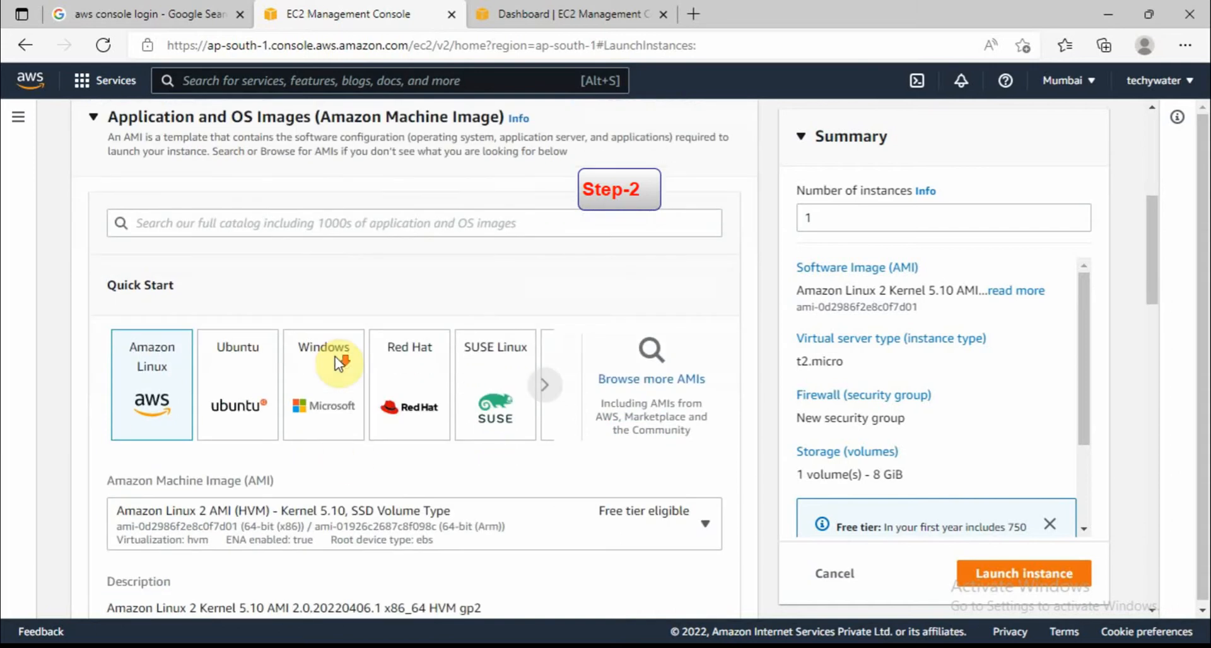
{"action": "scroll", "coordinate": [631, 454], "scroll_direction": "down", "scroll_amount": 1}
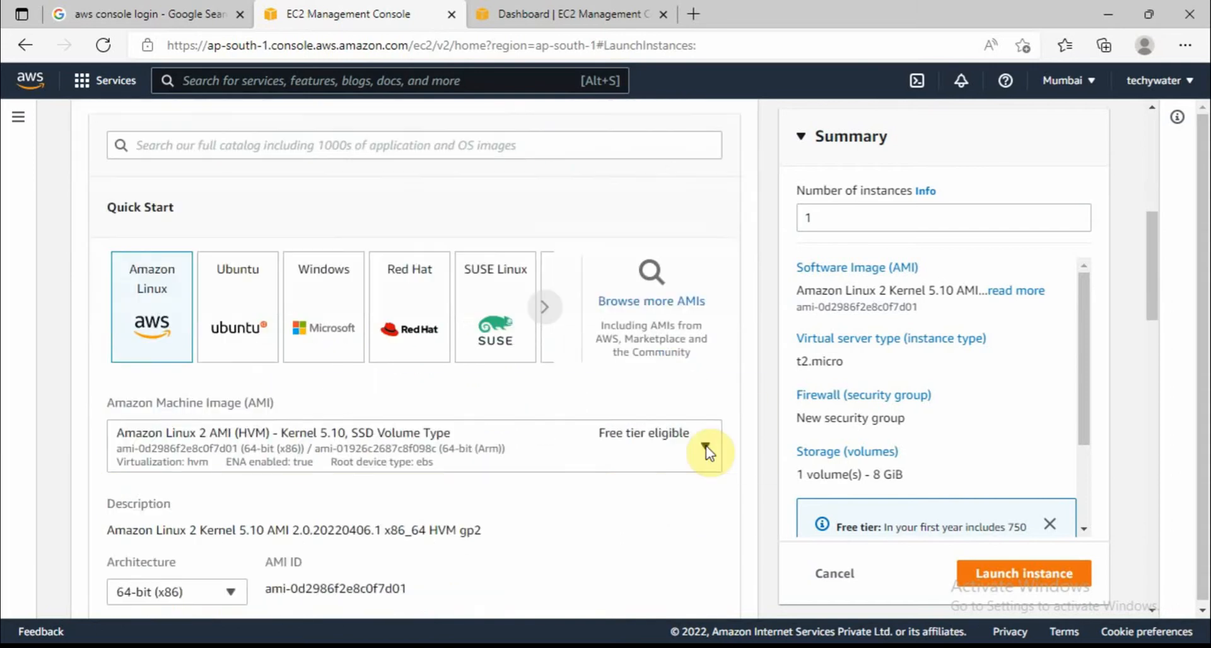
{"action": "left_click", "coordinate": [706, 448]}
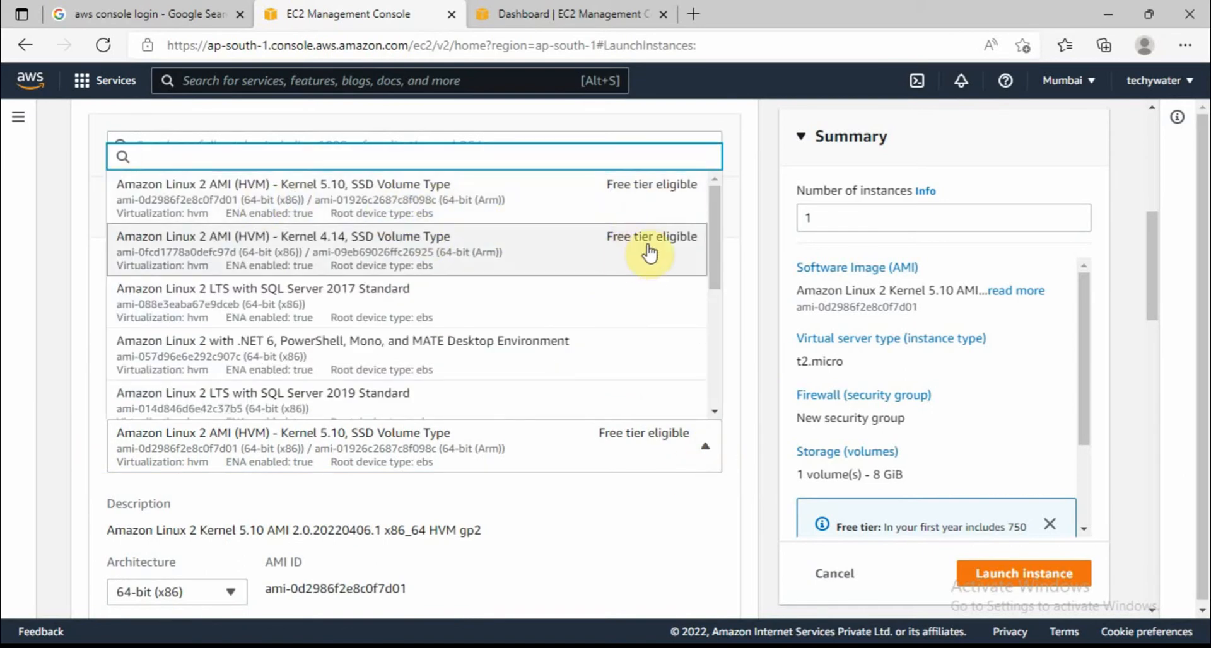
{"action": "left_click", "coordinate": [434, 198]}
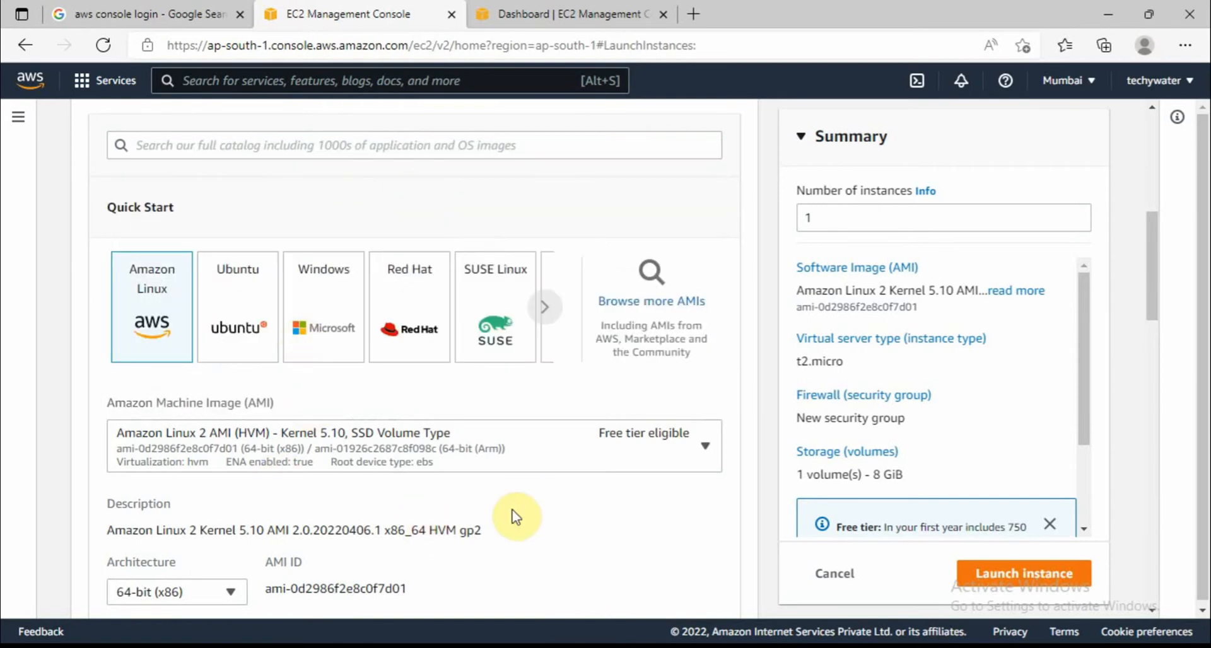
{"action": "scroll", "coordinate": [514, 514], "scroll_direction": "down", "scroll_amount": 1}
{"action": "scroll", "coordinate": [529, 511], "scroll_direction": "down", "scroll_amount": 2}
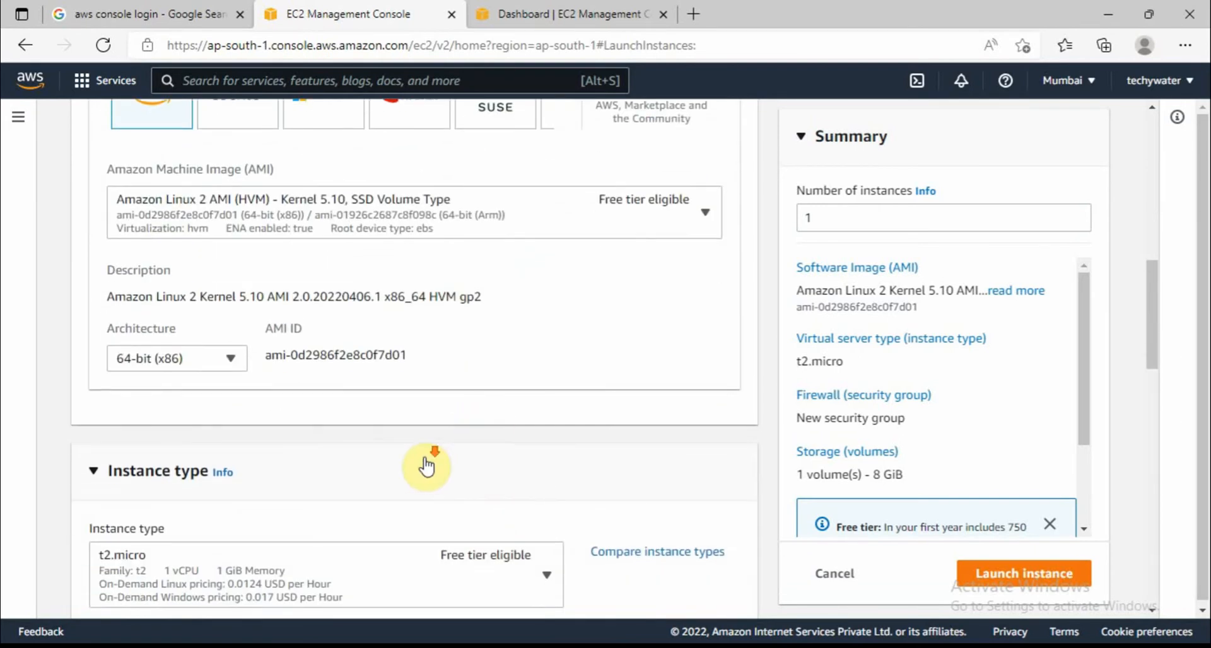
Select t2.micro (1 vCPU, 1 GiB memory, free tier eligible) as the instance type
{"action": "scroll", "coordinate": [424, 467], "scroll_direction": "down", "scroll_amount": 1}
{"action": "scroll", "coordinate": [166, 187], "scroll_direction": "down", "scroll_amount": 3}
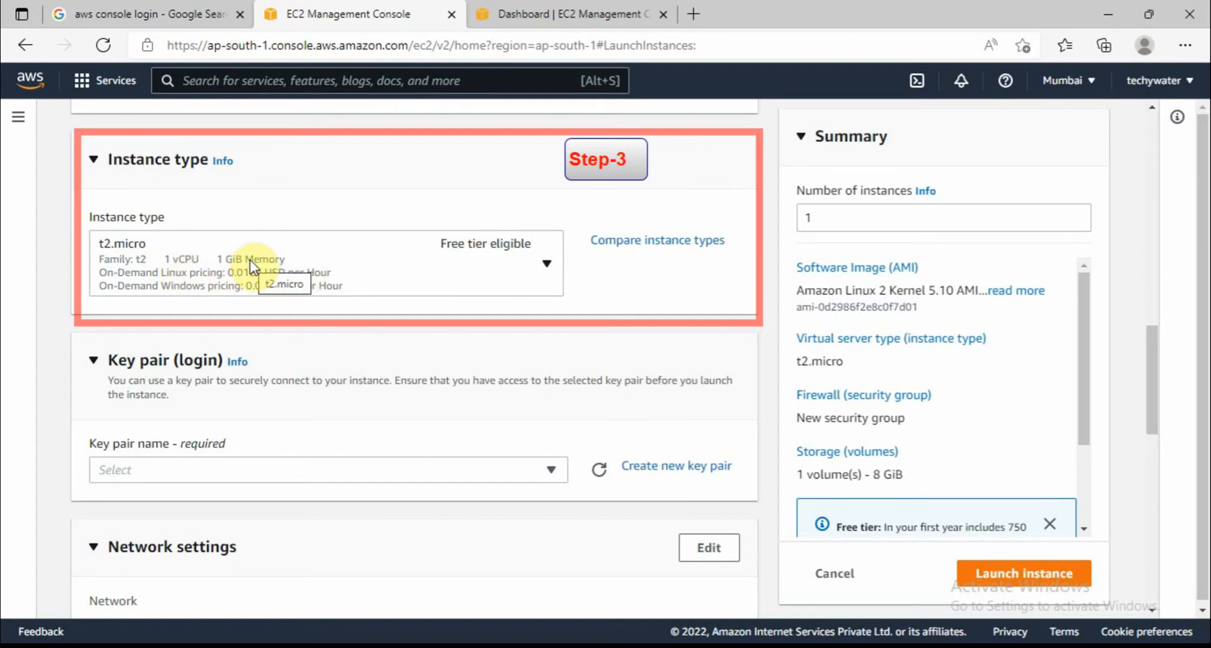
{"action": "left_click", "coordinate": [546, 265]}
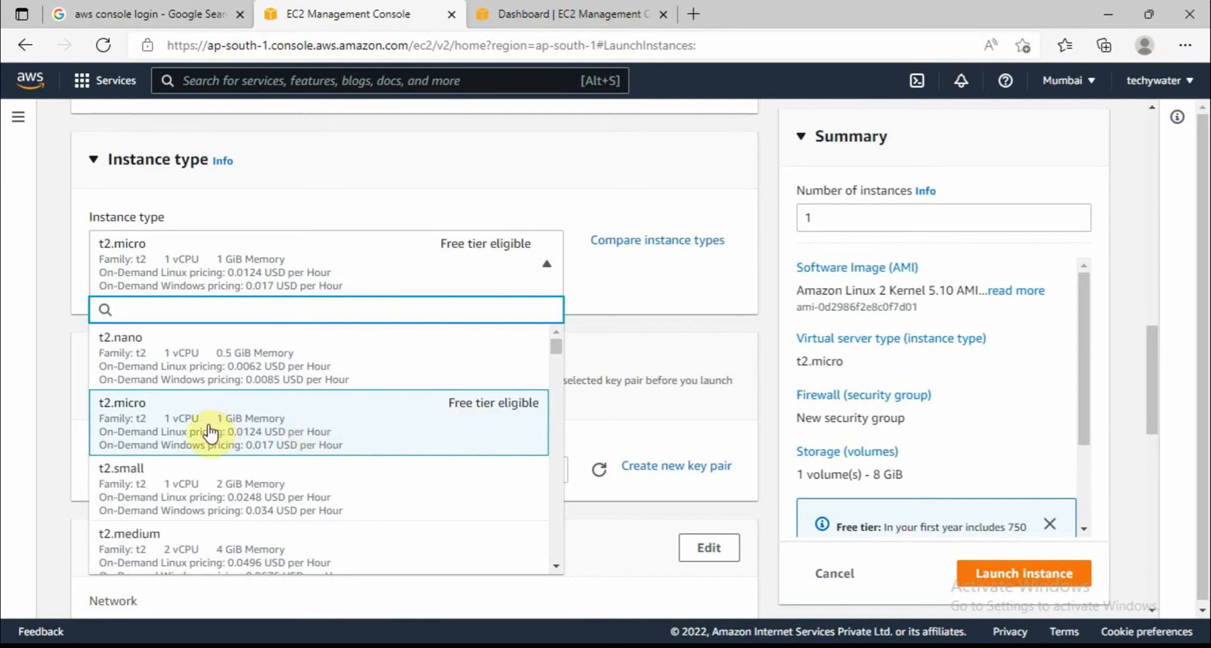
{"action": "left_click", "coordinate": [258, 420]}
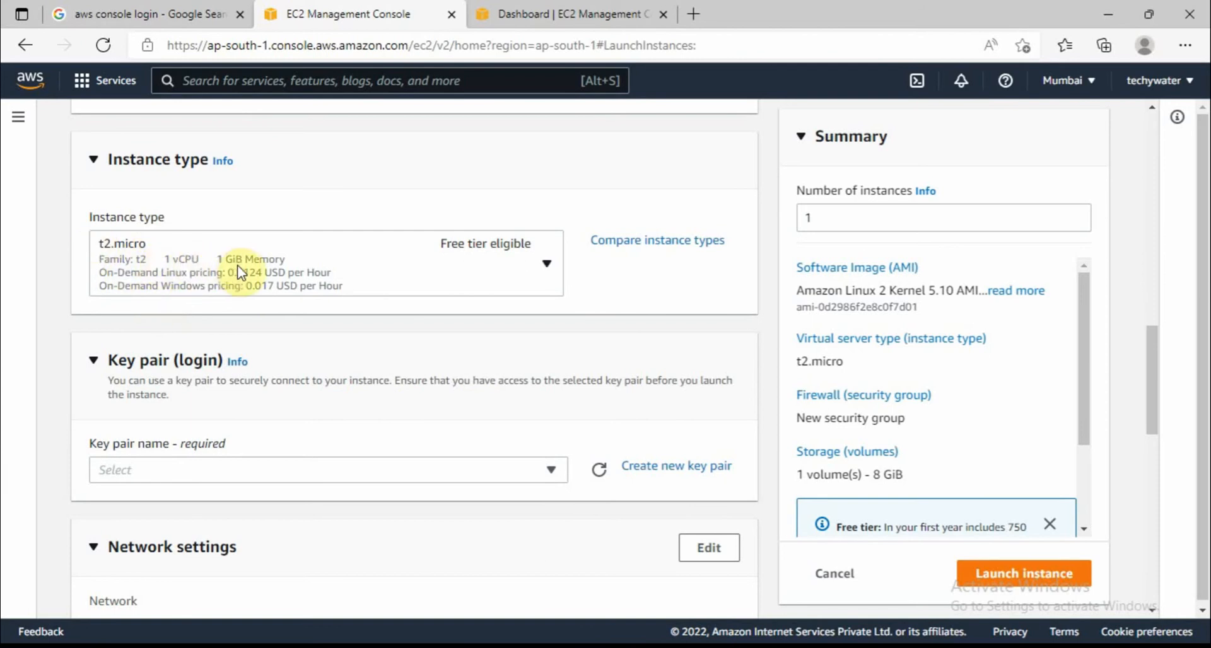
{"action": "scroll", "coordinate": [378, 397], "scroll_direction": "down", "scroll_amount": 1}
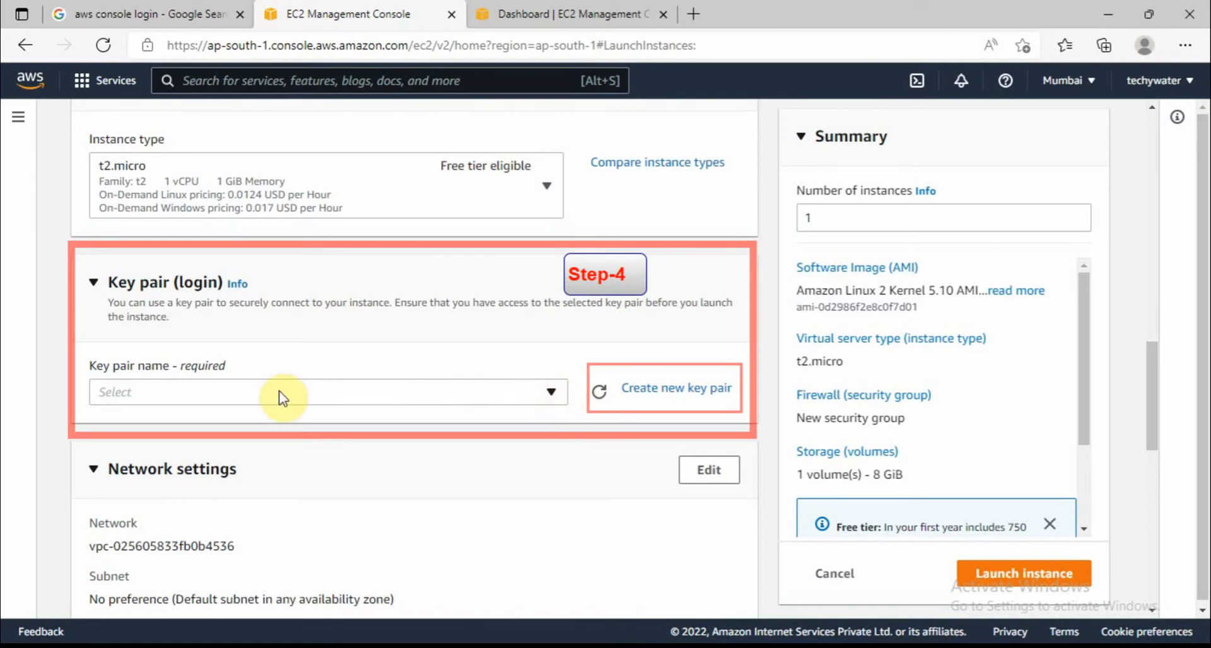
Create and download an RSA .pem key pair named 'Demo Techywater key'
{"action": "left_click", "coordinate": [680, 393]}
{"action": "left_click", "coordinate": [446, 381]}
{"action": "type", "text": "Demo "}
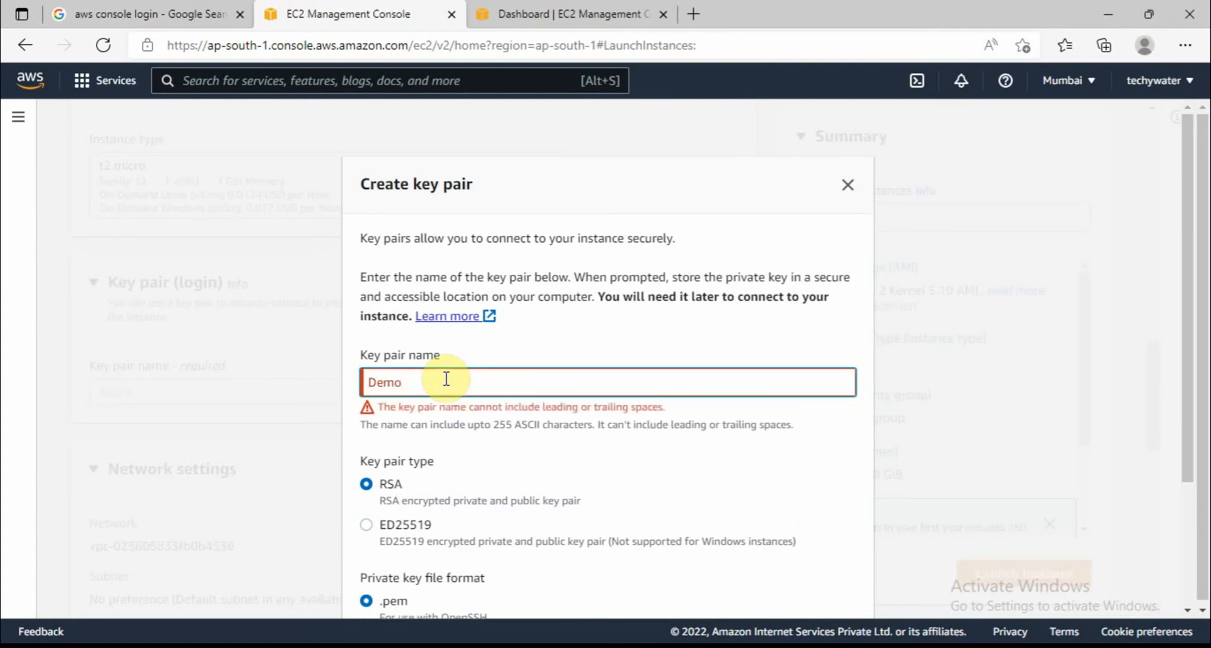
{"action": "type", "text": "T"}
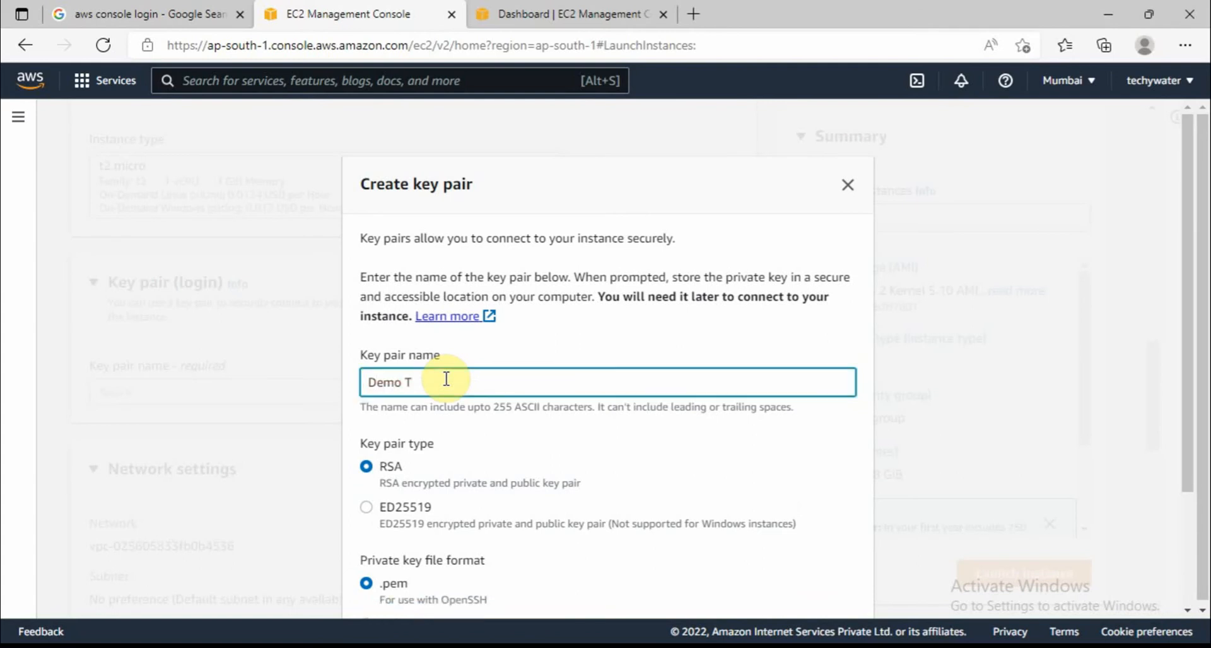
{"action": "type", "text": "echywater key"}
{"action": "left_click", "coordinate": [538, 348]}
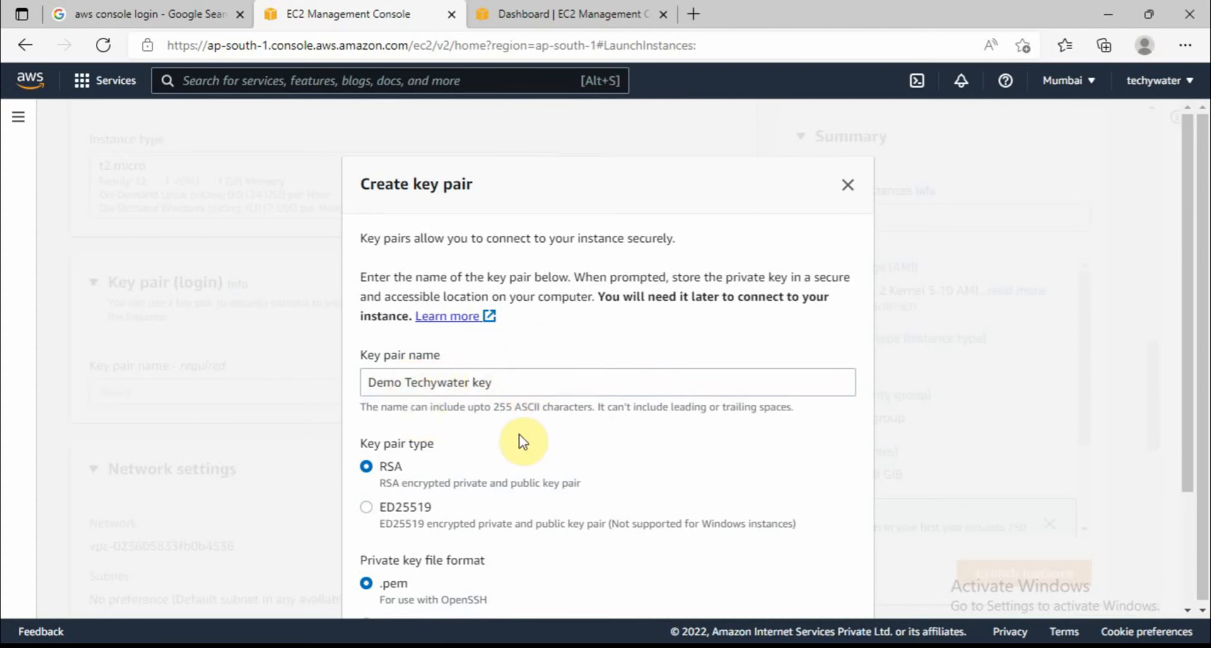
{"action": "scroll", "coordinate": [665, 442], "scroll_direction": "down", "scroll_amount": 1}
{"action": "scroll", "coordinate": [667, 444], "scroll_direction": "down", "scroll_amount": 1}
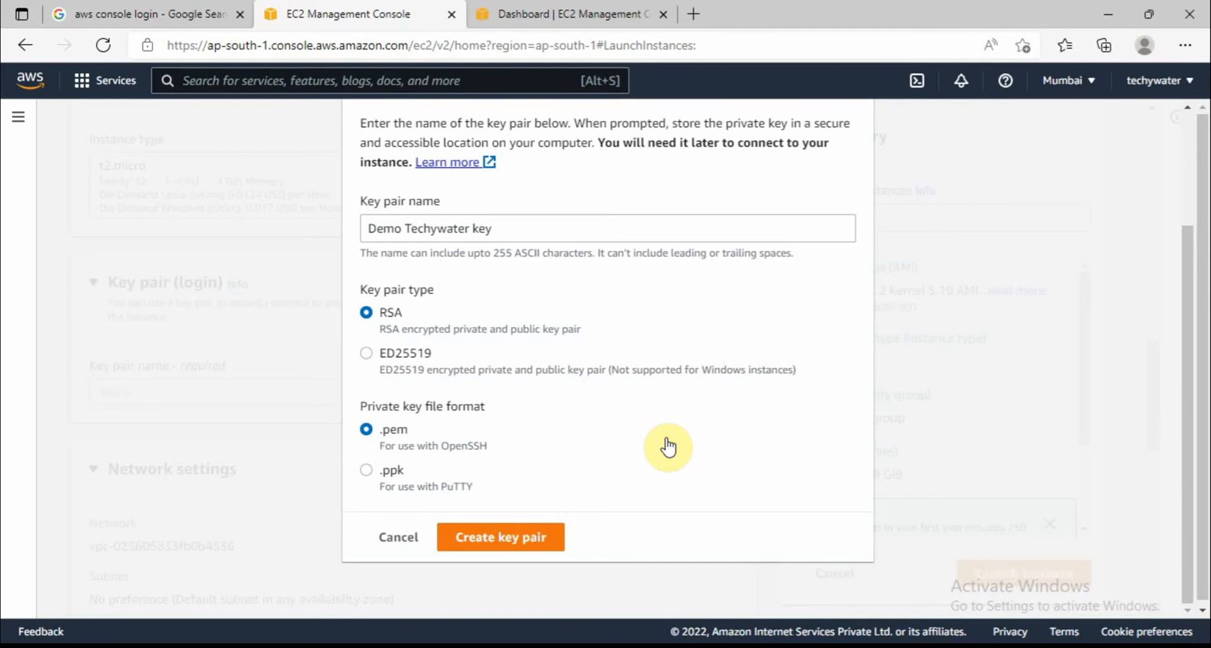
{"action": "left_click", "coordinate": [507, 542]}
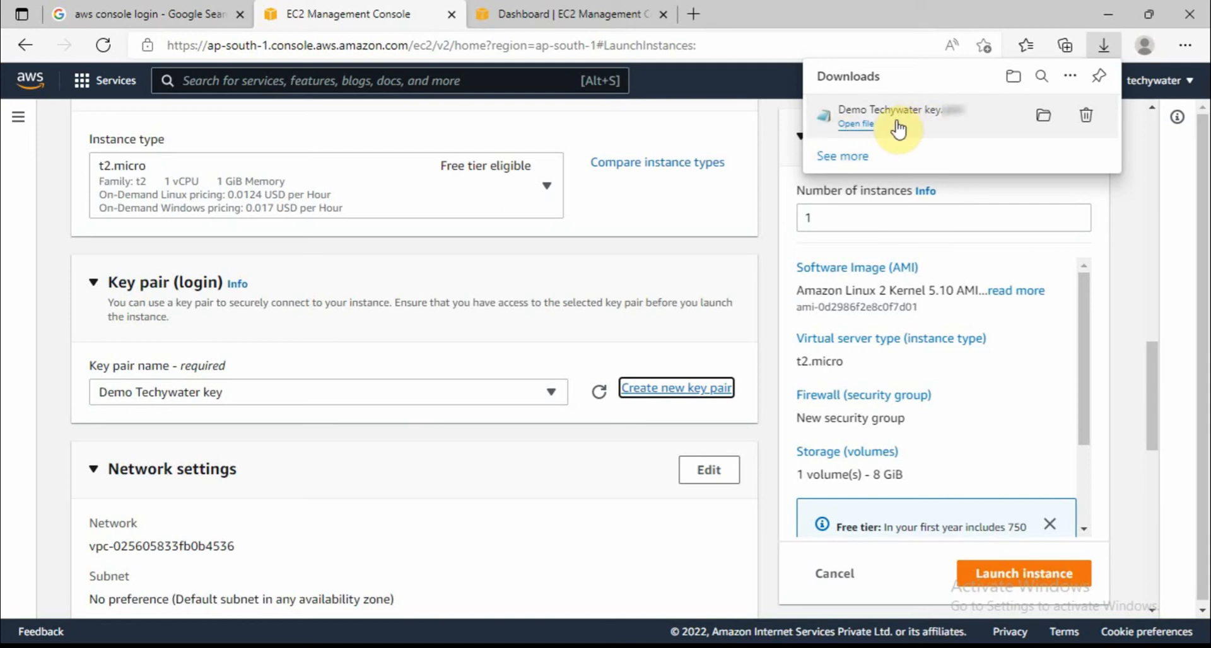
Dismiss the downloads list and expand Network settings for the new launch-wizard-1 security group
{"action": "left_click", "coordinate": [327, 473]}
{"action": "scroll", "coordinate": [327, 473], "scroll_direction": "down", "scroll_amount": 1}
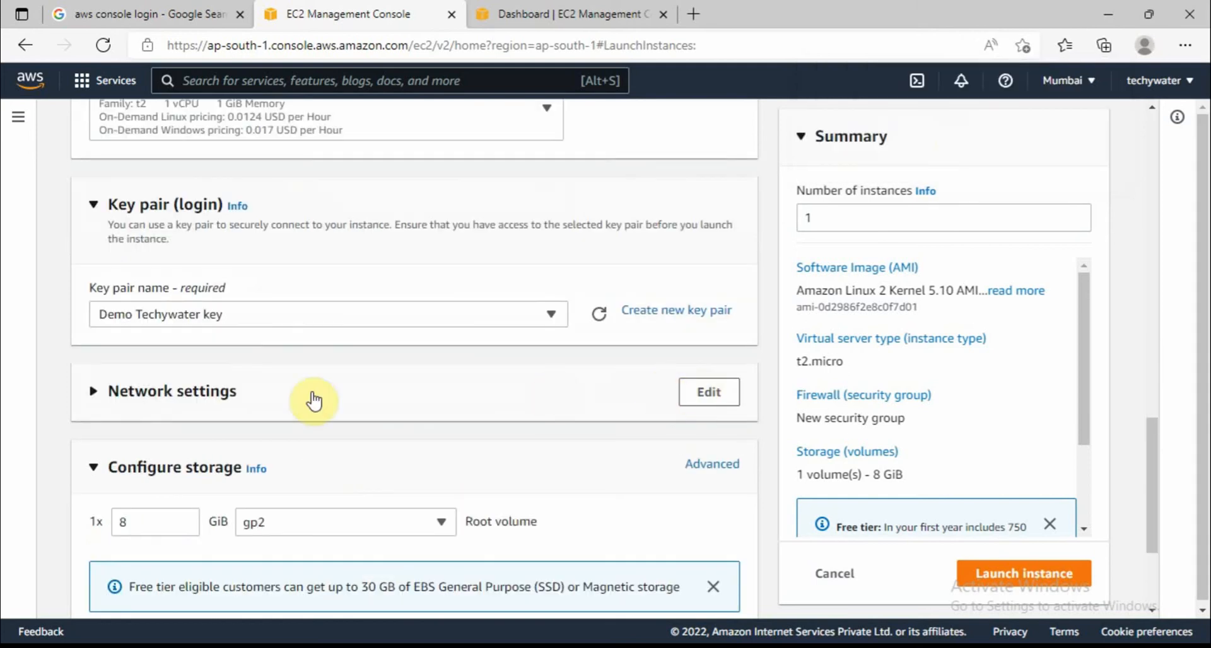
{"action": "left_click", "coordinate": [421, 406]}
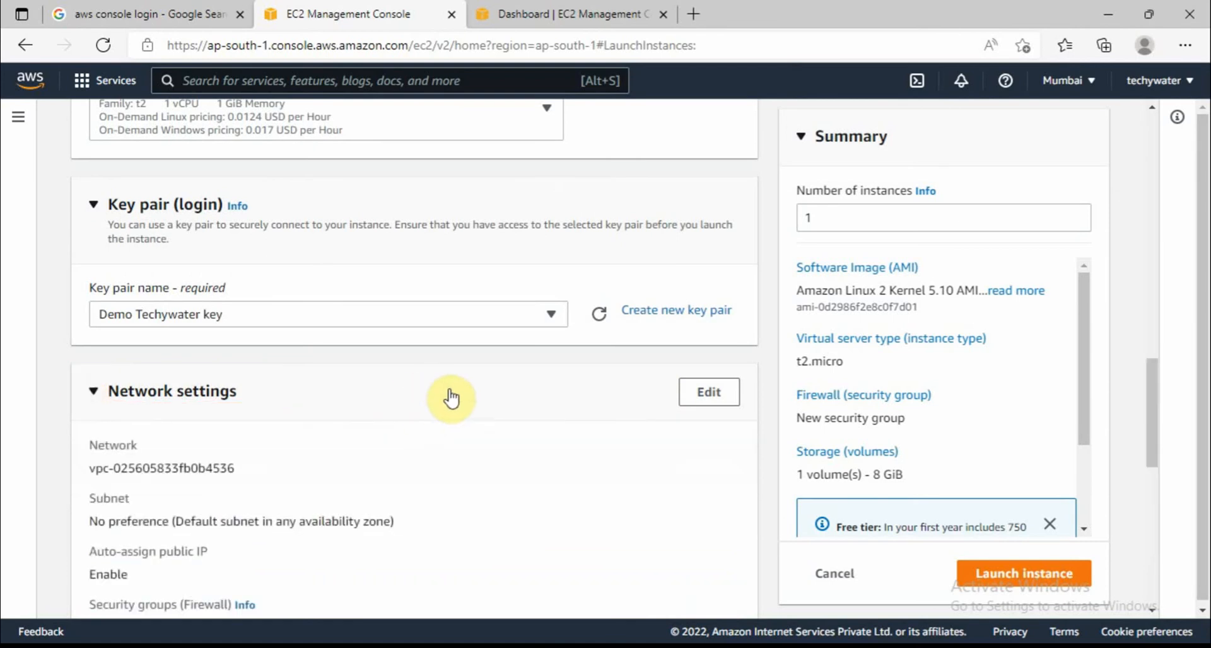
{"action": "scroll", "coordinate": [451, 397], "scroll_direction": "down", "scroll_amount": 2}
{"action": "scroll", "coordinate": [530, 353], "scroll_direction": "down", "scroll_amount": 1}
{"action": "scroll", "coordinate": [547, 331], "scroll_direction": "down", "scroll_amount": 2}
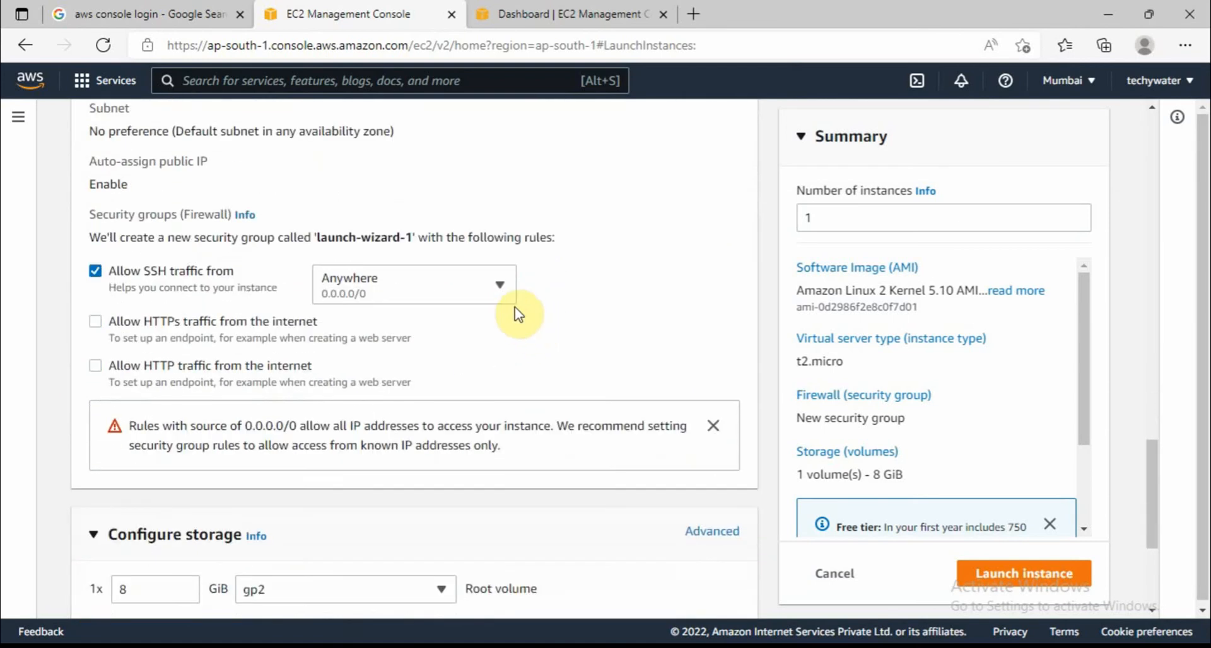
{"action": "scroll", "coordinate": [517, 314], "scroll_direction": "down", "scroll_amount": 3}
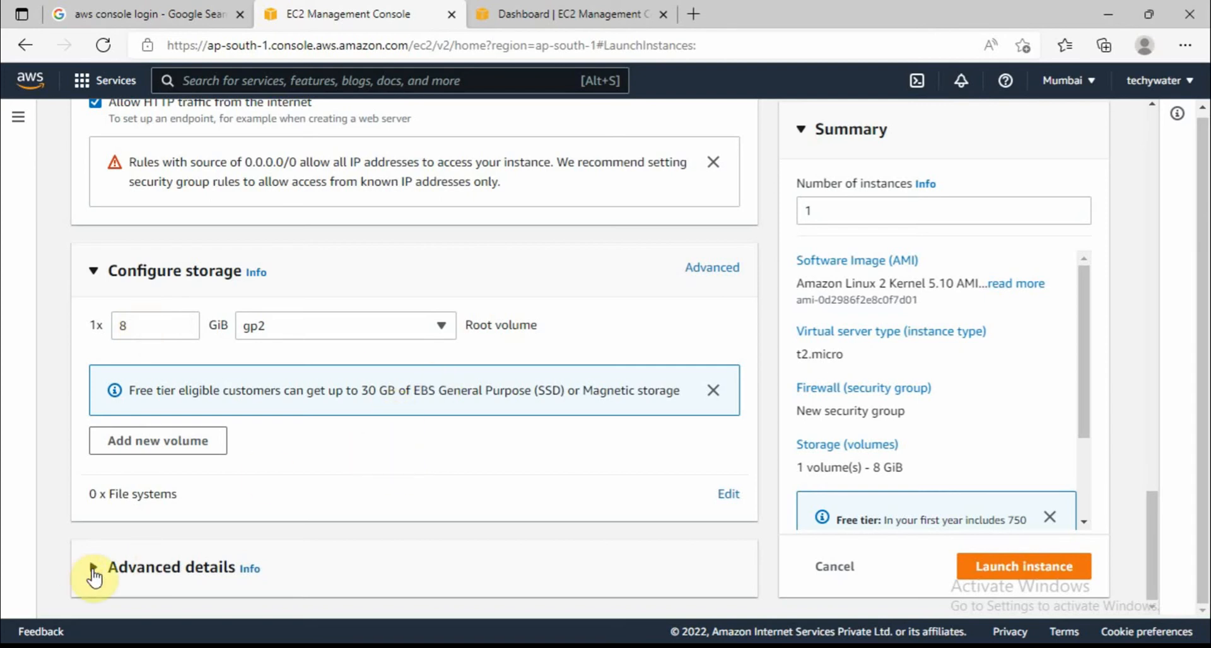
Expand Advanced details and review its options, leaving them at their defaults
{"action": "left_click", "coordinate": [410, 544]}
{"action": "scroll", "coordinate": [421, 517], "scroll_direction": "down", "scroll_amount": 5}
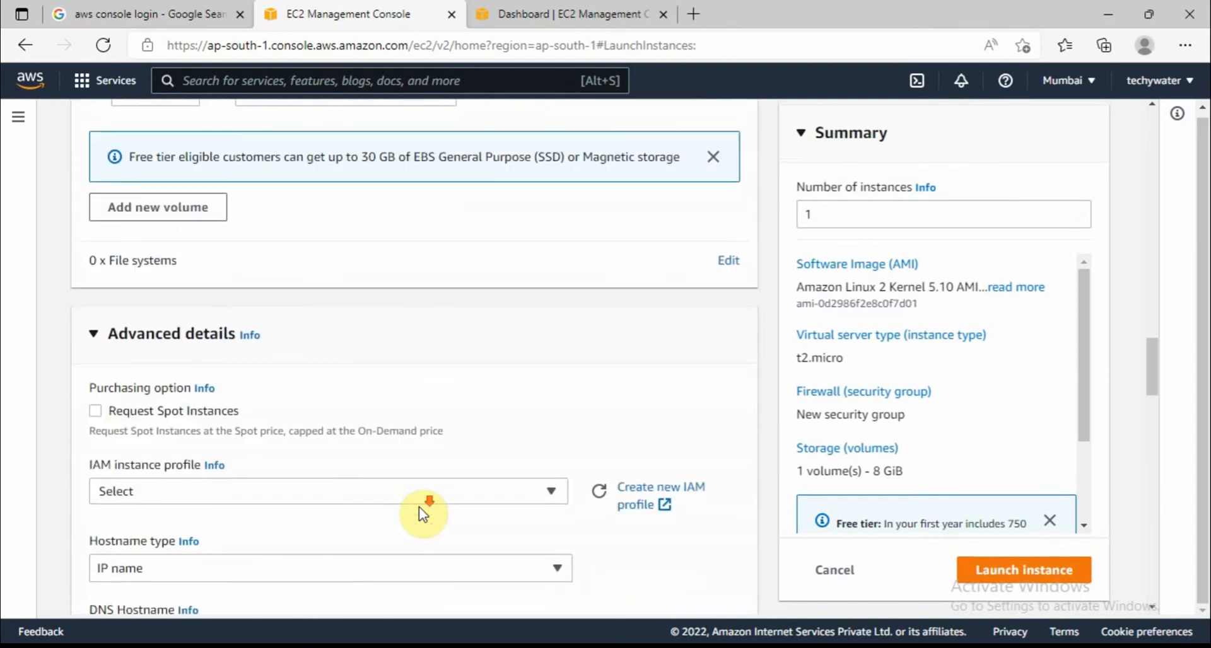
{"action": "scroll", "coordinate": [446, 329], "scroll_direction": "down", "scroll_amount": 6}
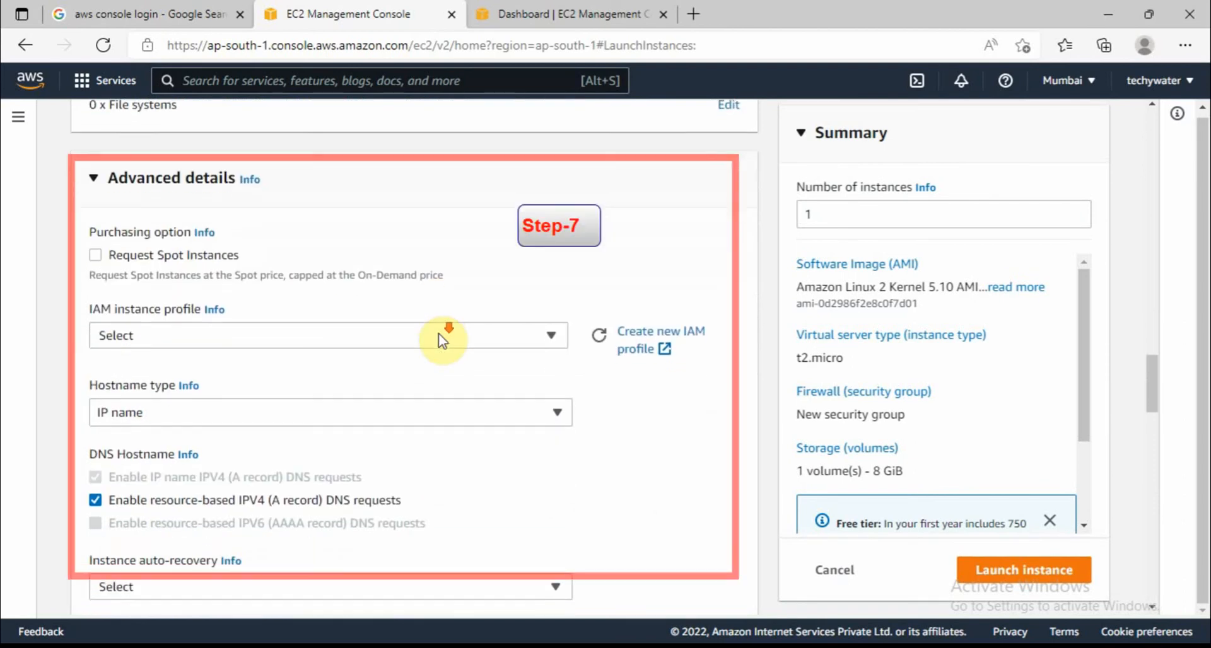
{"action": "scroll", "coordinate": [529, 357], "scroll_direction": "down", "scroll_amount": 7}
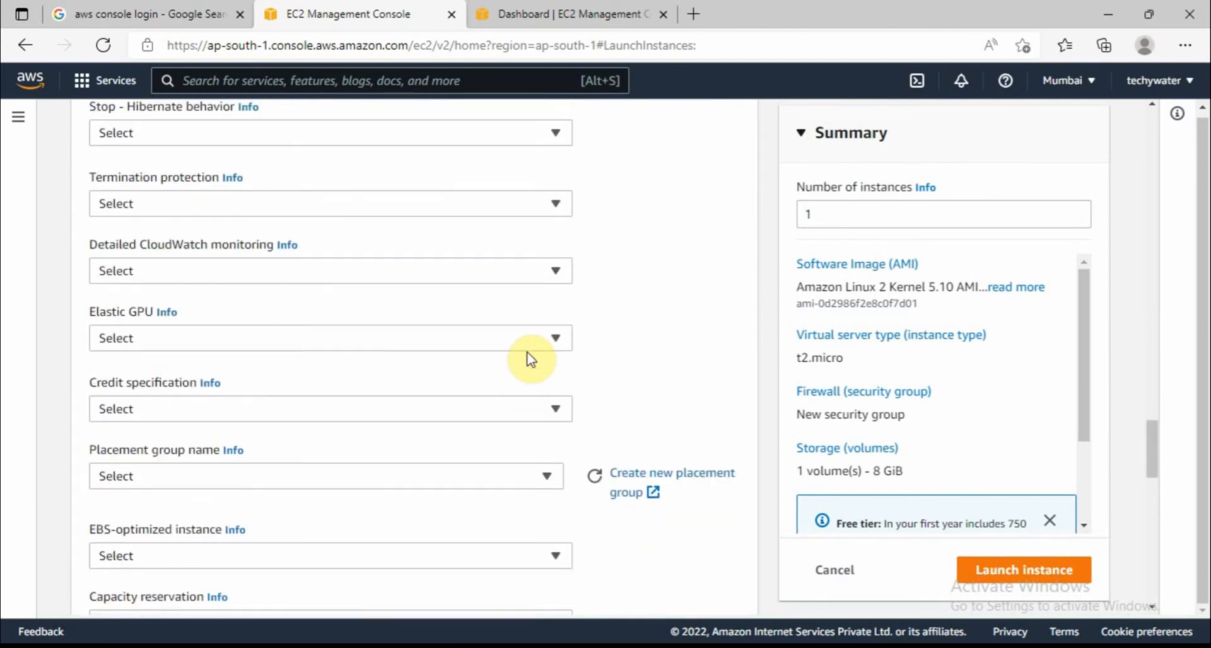
{"action": "scroll", "coordinate": [529, 357], "scroll_direction": "down", "scroll_amount": 15}
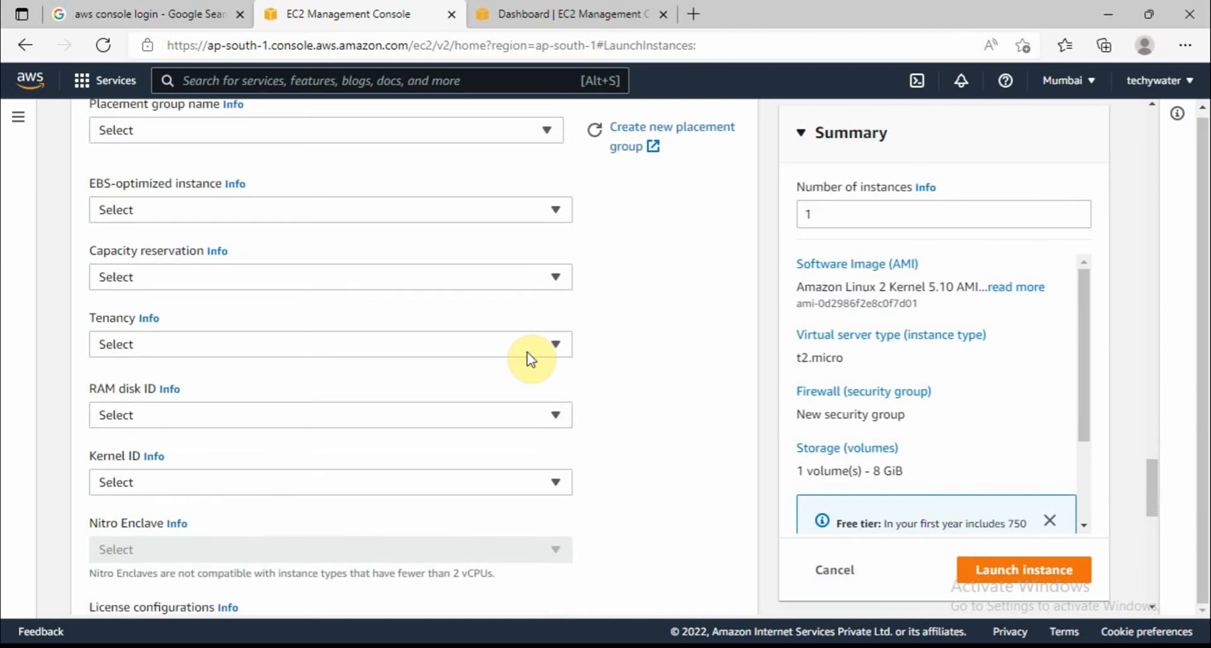
{"action": "scroll", "coordinate": [656, 454], "scroll_direction": "up", "scroll_amount": 20}
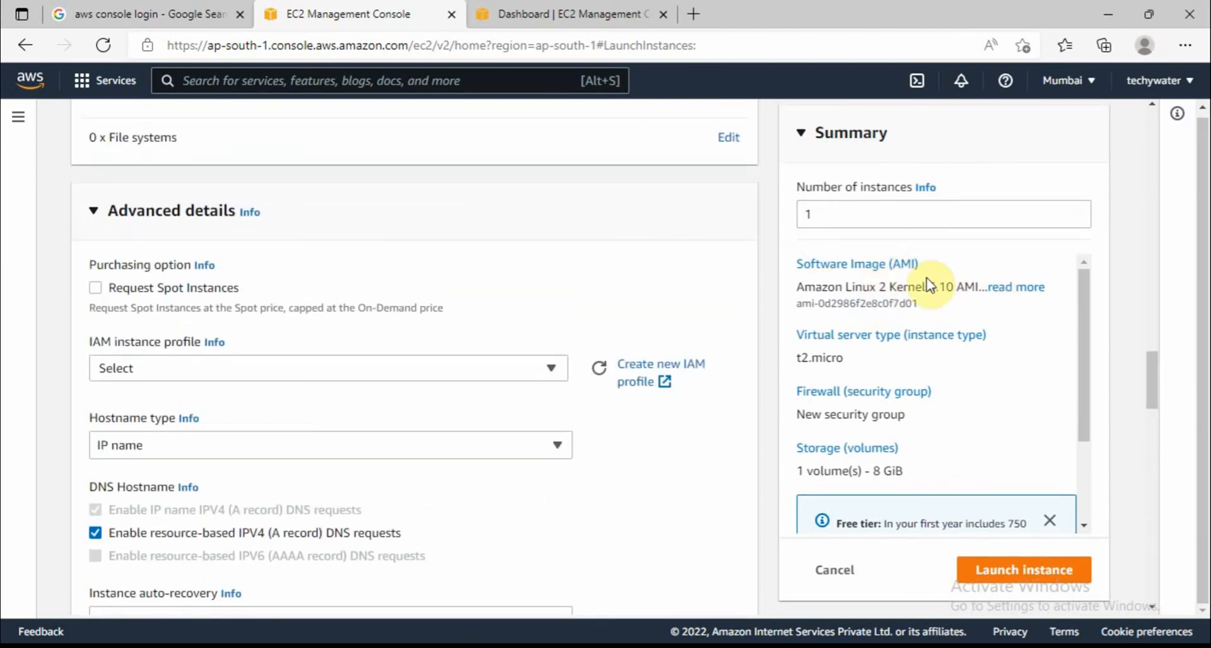
{"action": "scroll", "coordinate": [883, 353], "scroll_direction": "up", "scroll_amount": 2}
{"action": "scroll", "coordinate": [881, 347], "scroll_direction": "up", "scroll_amount": 5}
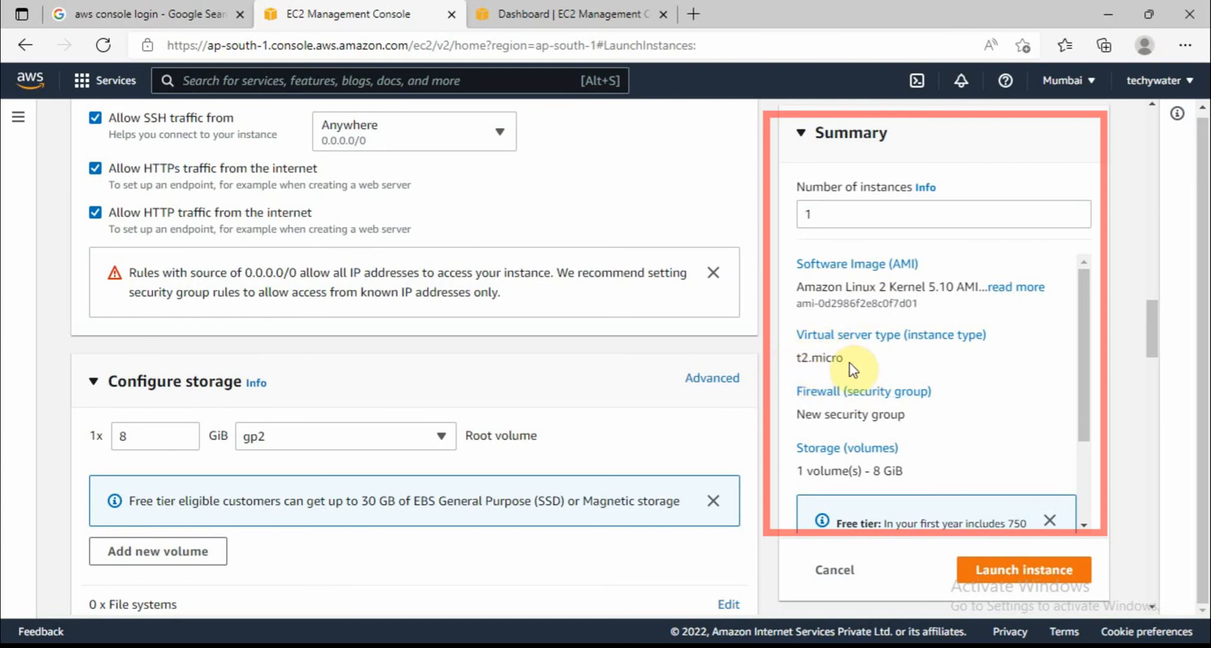
{"action": "scroll", "coordinate": [853, 368], "scroll_direction": "down", "scroll_amount": 1}
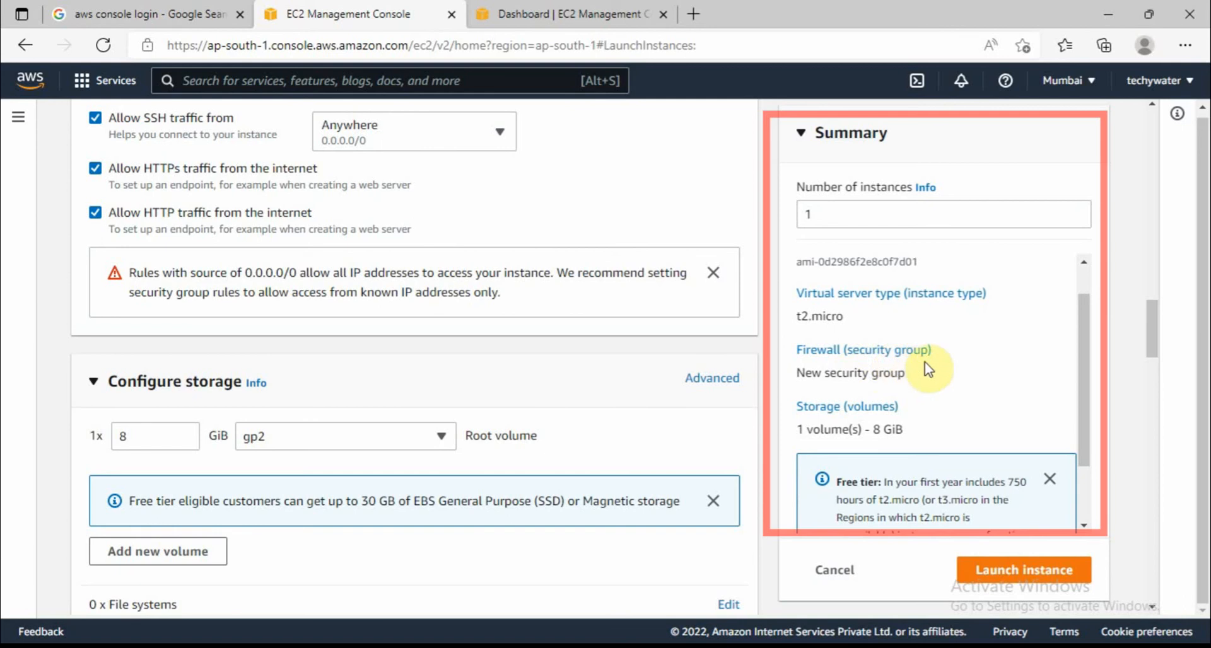
{"action": "scroll", "coordinate": [896, 353], "scroll_direction": "down", "scroll_amount": 1}
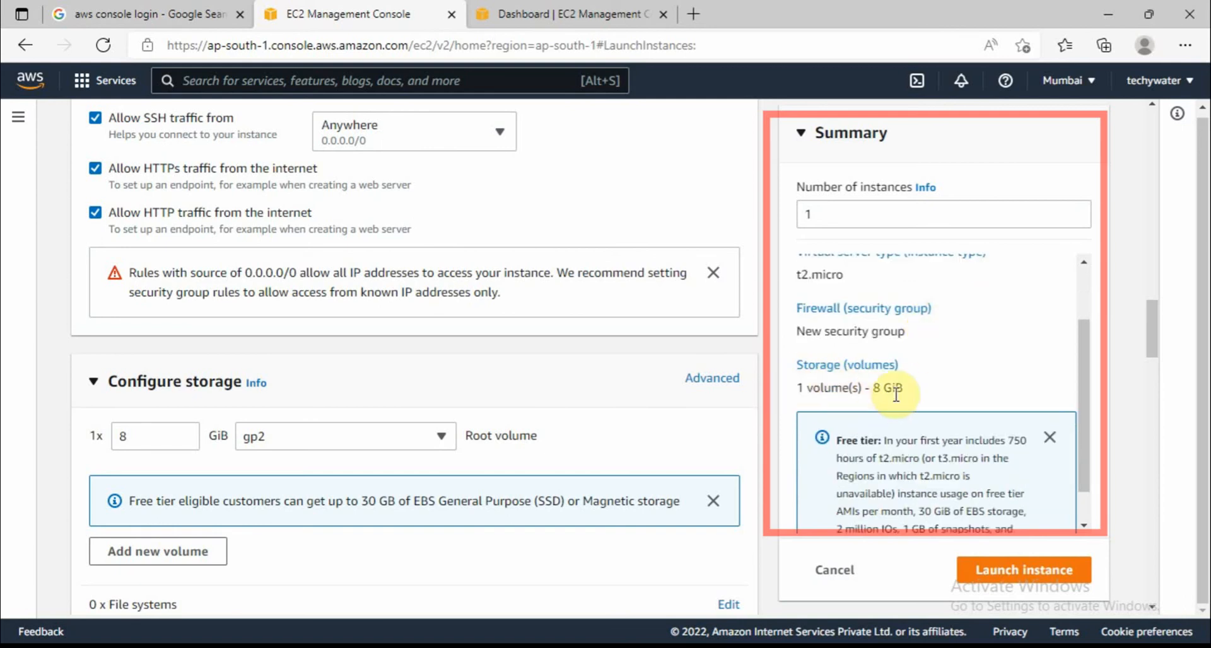
{"action": "scroll", "coordinate": [863, 385], "scroll_direction": "down", "scroll_amount": 1}
{"action": "scroll", "coordinate": [927, 346], "scroll_direction": "down", "scroll_amount": 3}
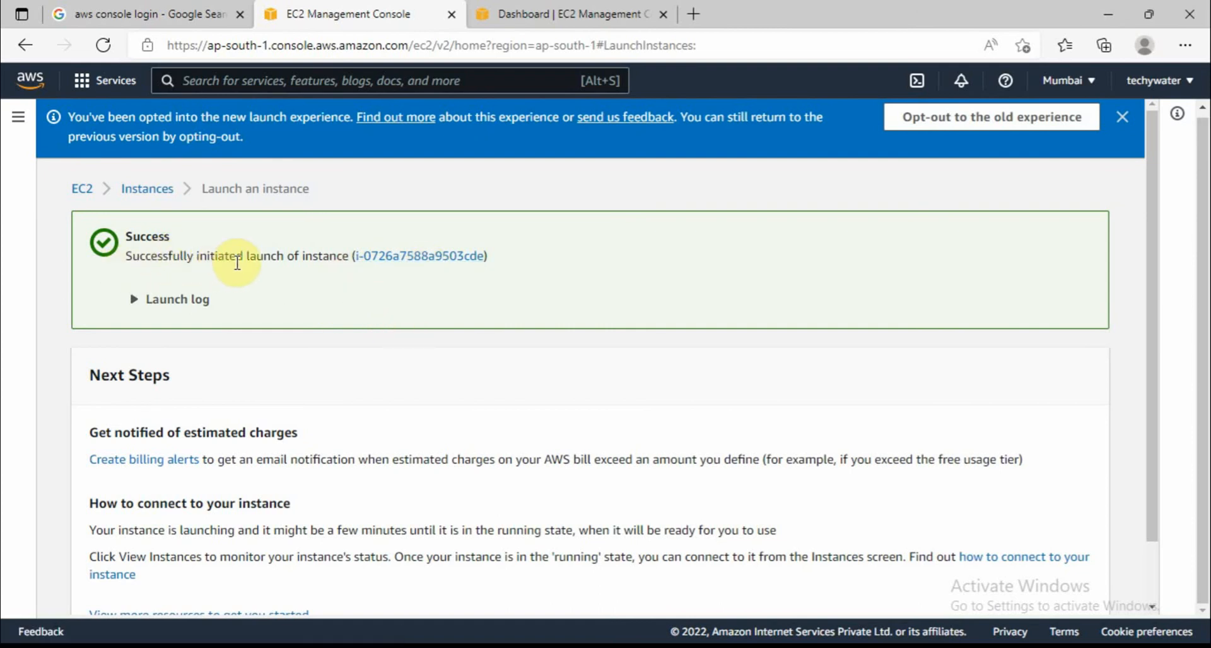
Show the new Demo Techywater instance in the Instances list and widen the Name column to its full name
{"action": "left_click", "coordinate": [420, 260]}
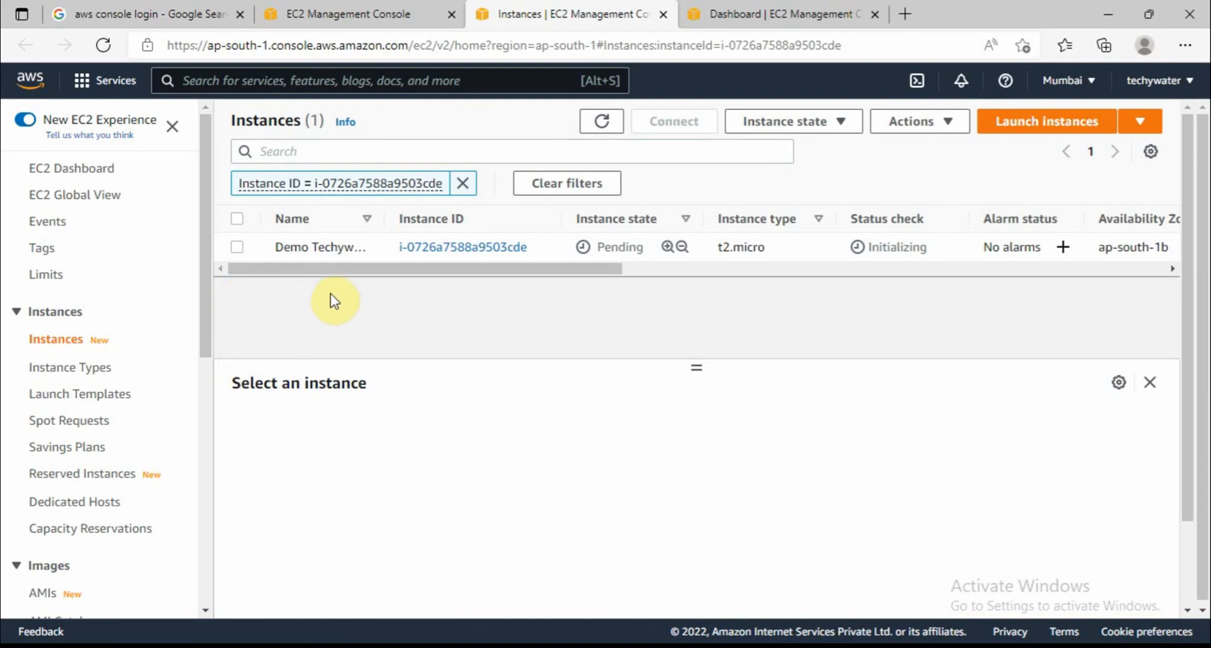
{"action": "left_click_drag", "start_coordinate": [383, 218], "coordinate": [417, 220]}
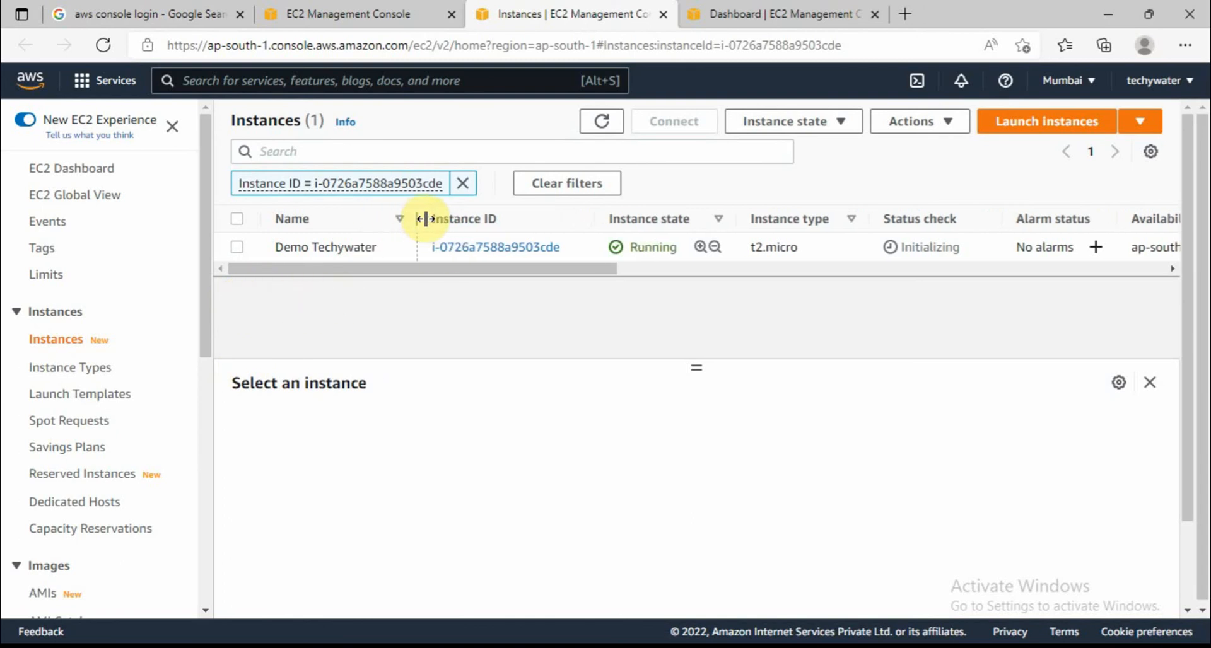